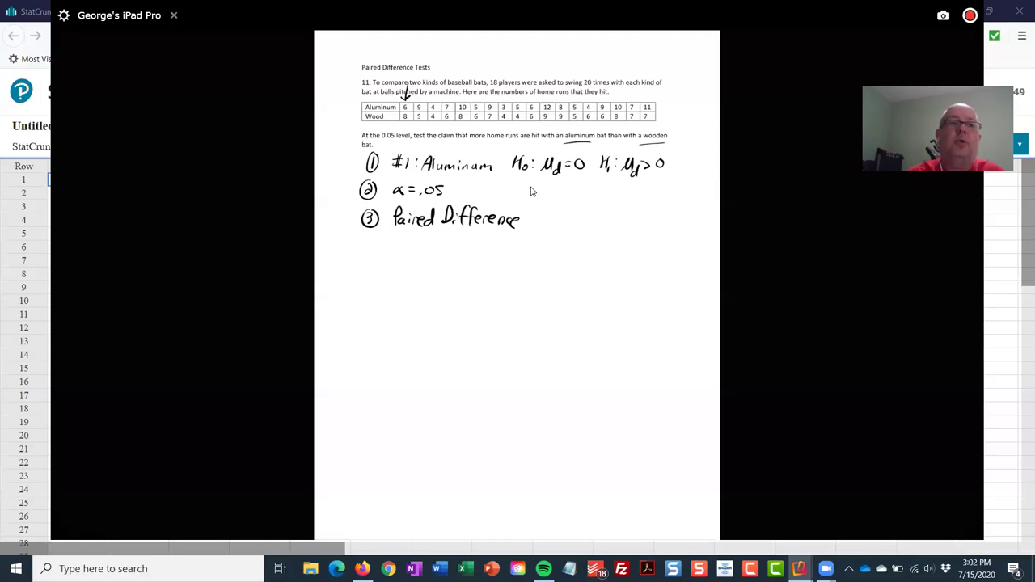
Step: Go to the Woodbury Math 21 group through My StatCrunch > My groups
{"action": "left_click", "coordinate": [42, 13]}
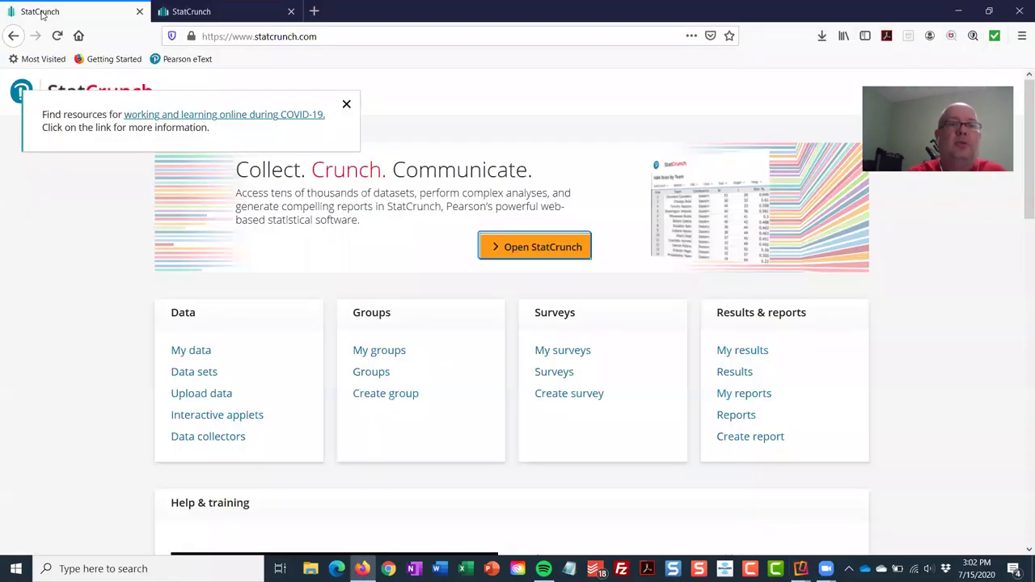
{"action": "left_click", "coordinate": [248, 12]}
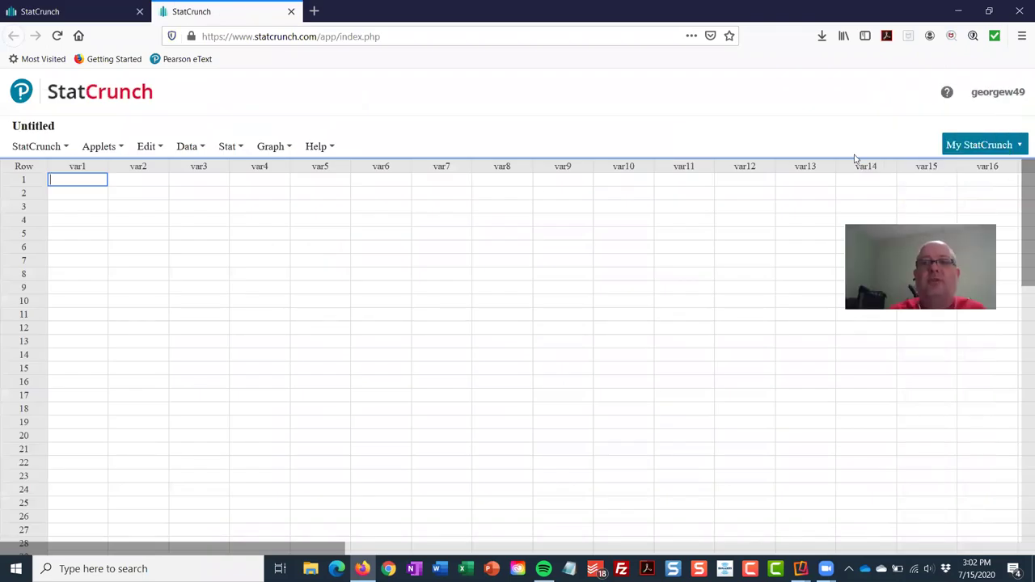
{"action": "left_click", "coordinate": [1001, 145]}
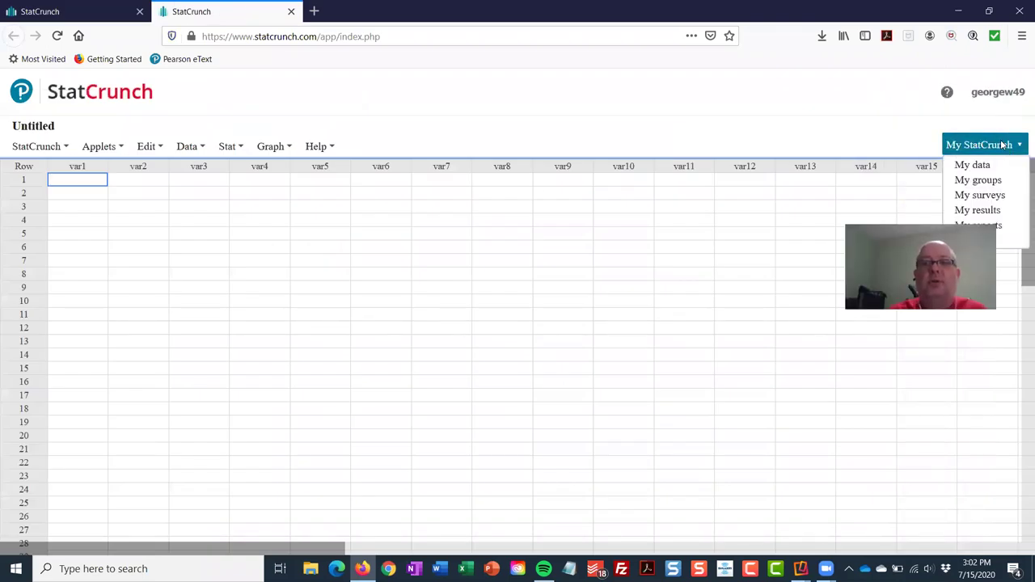
{"action": "left_click", "coordinate": [982, 180]}
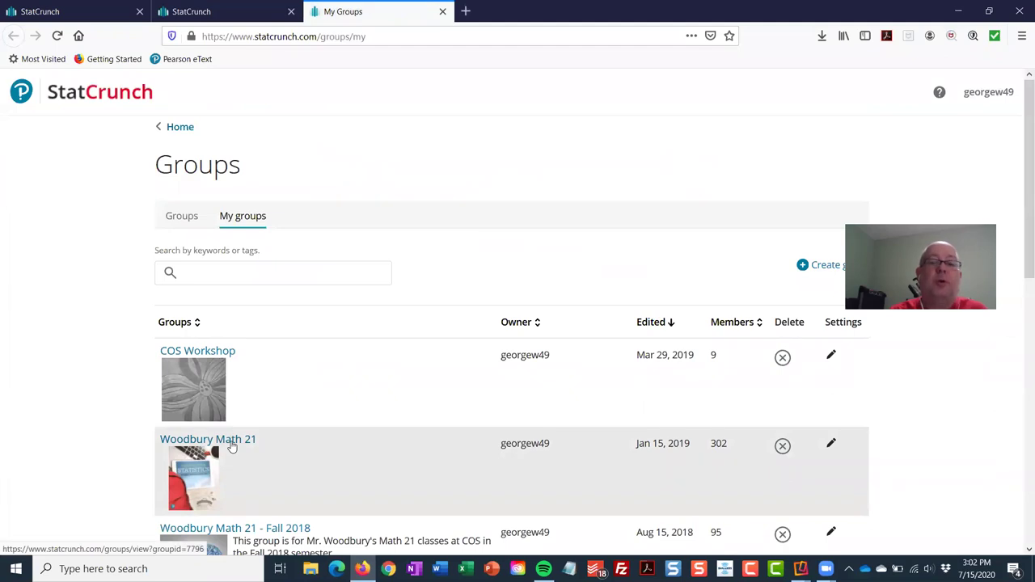
{"action": "left_click", "coordinate": [231, 443]}
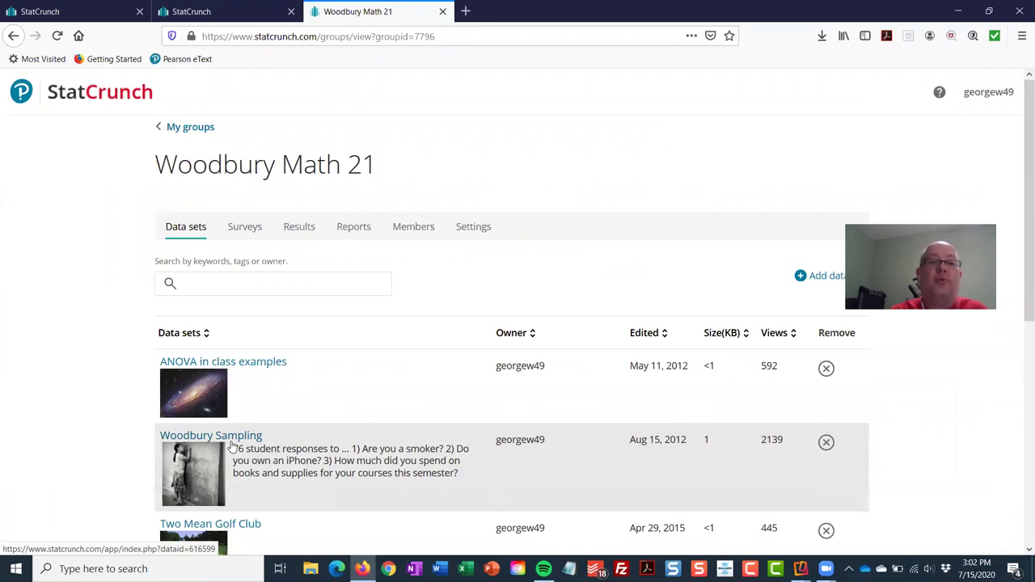
Step: Search the group's data sets for 'zoom'
{"action": "left_click", "coordinate": [246, 282]}
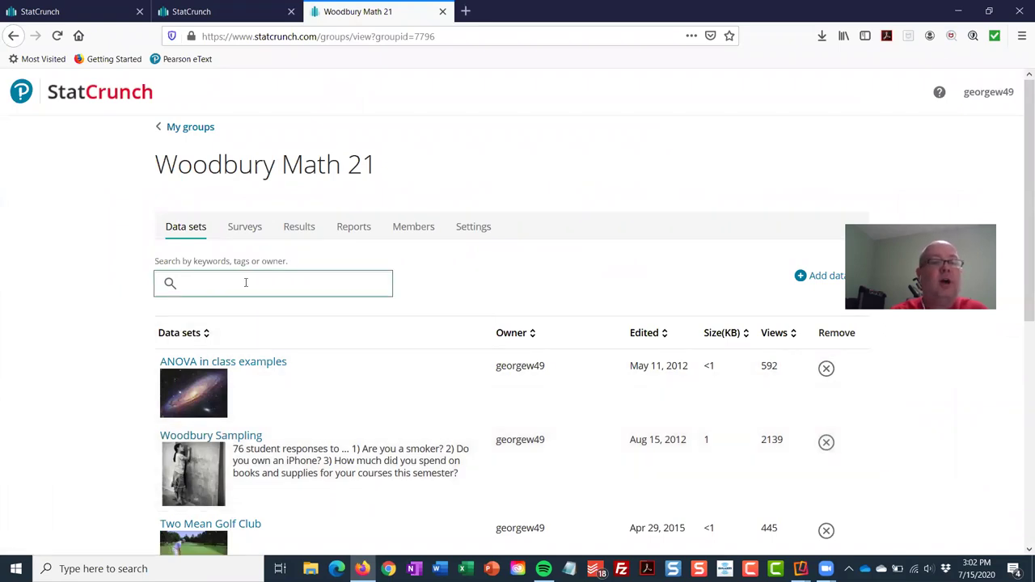
{"action": "type", "text": "zoo"}
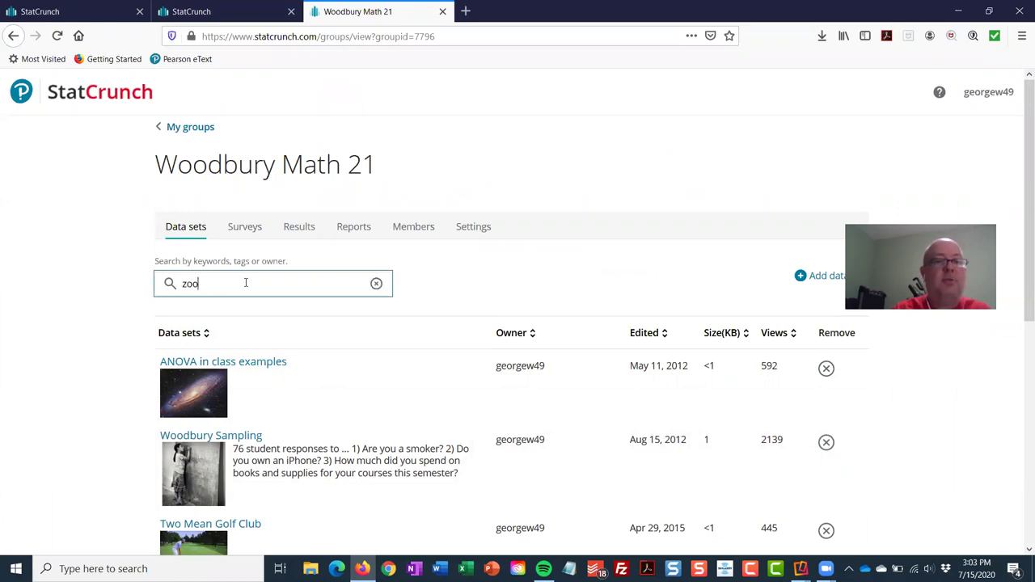
{"action": "type", "text": "m"}
{"action": "key", "text": "Return"}
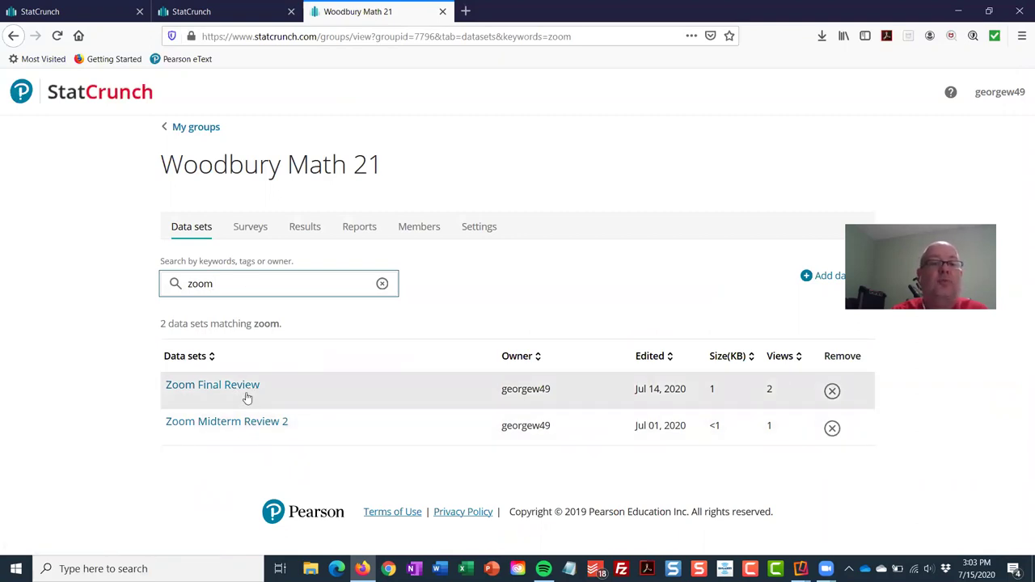
{"action": "left_click", "coordinate": [248, 398]}
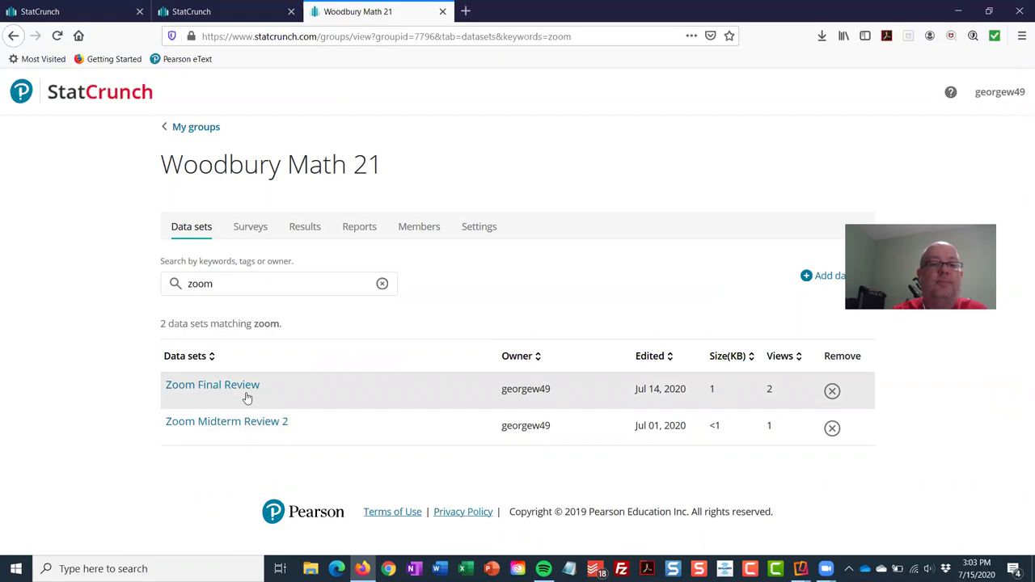
Step: Open the Zoom Final Review data set and head to Stat > T Stats
{"action": "left_click", "coordinate": [244, 387]}
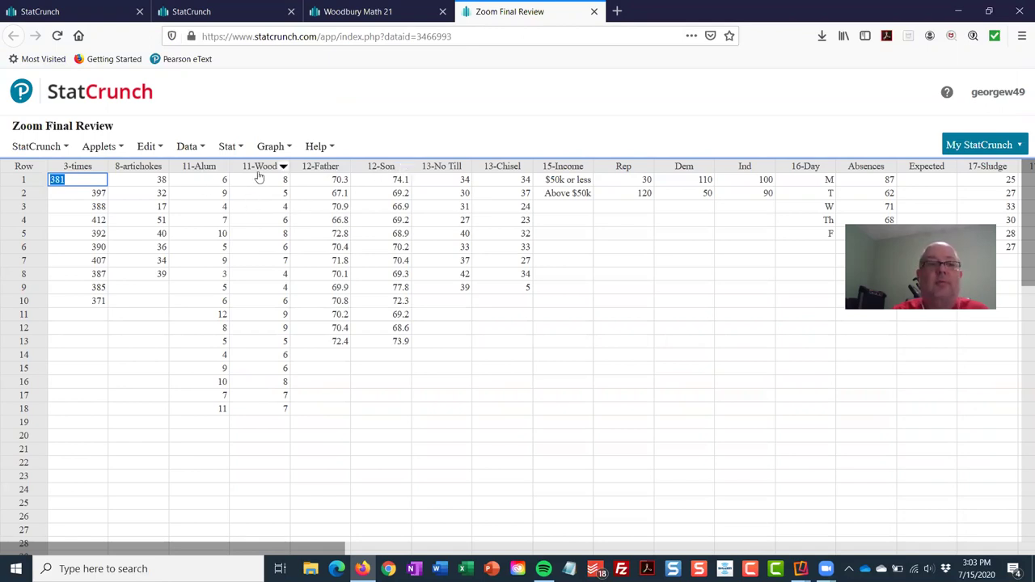
{"action": "left_click", "coordinate": [239, 146]}
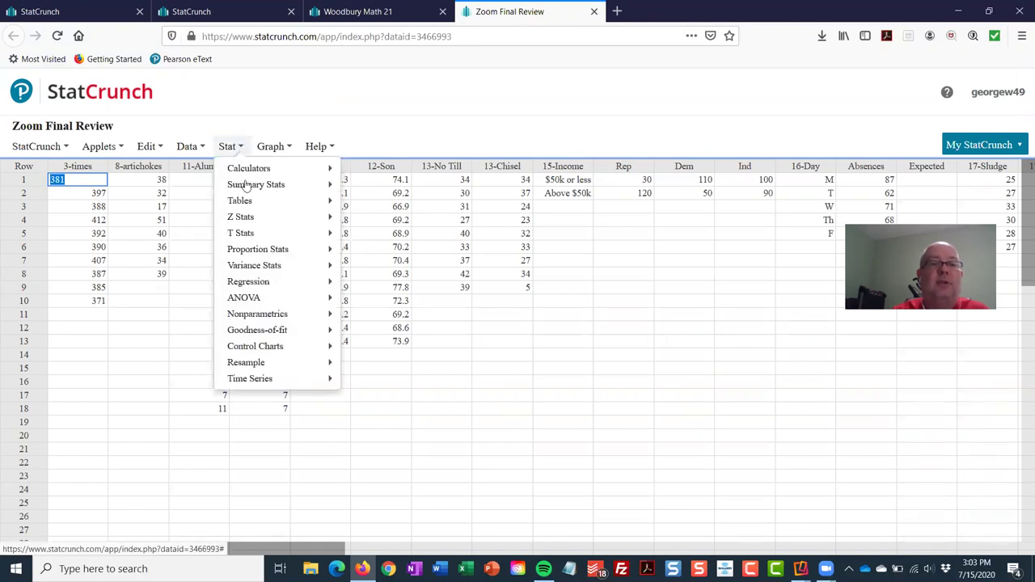
{"action": "mouse_move", "coordinate": [249, 233]}
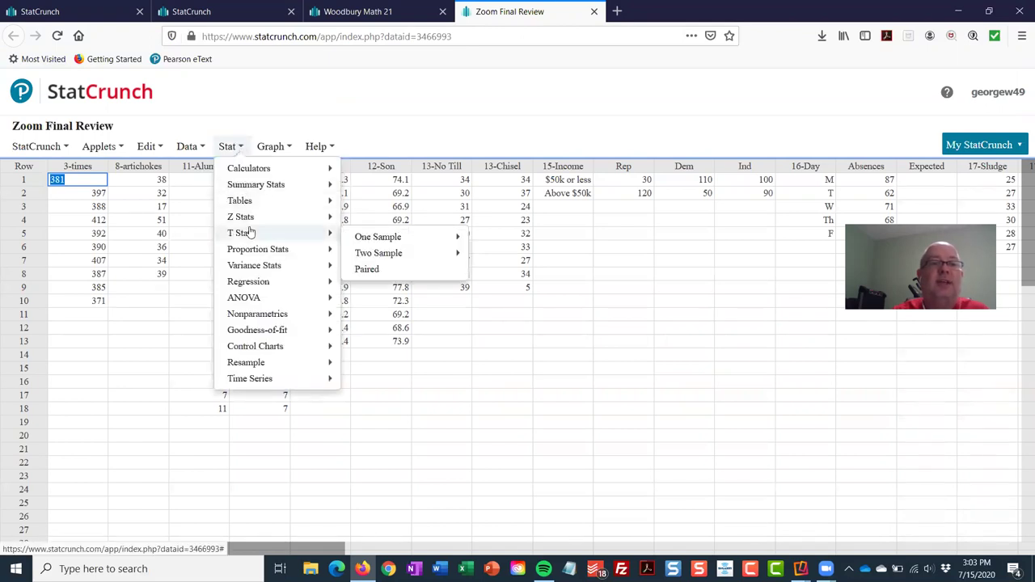
Step: Set up a Paired T test: 11-Alum as sample 1, 11-Wood as sample 2, HA: μD > 0
{"action": "left_click", "coordinate": [377, 275]}
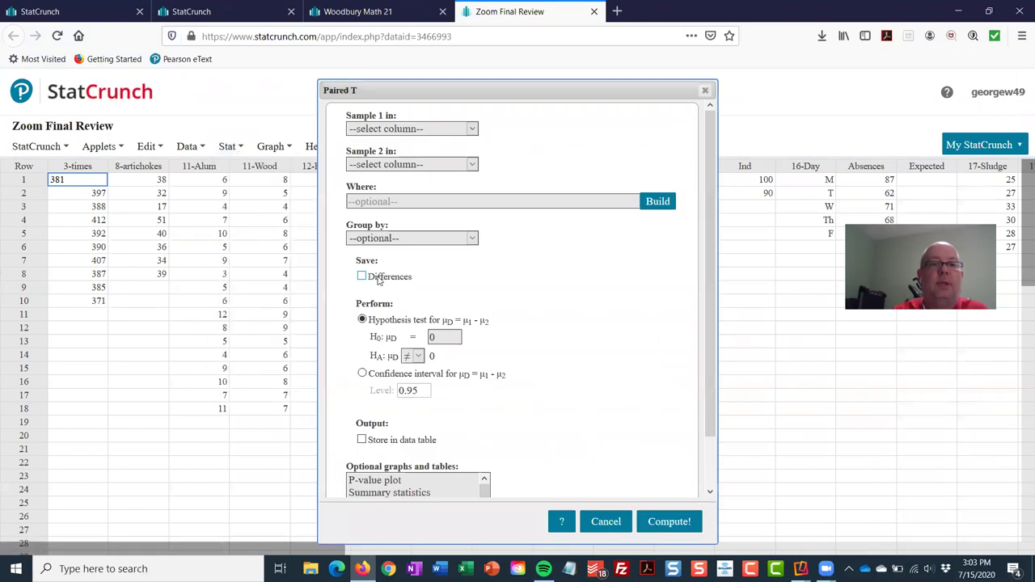
{"action": "left_click", "coordinate": [423, 129]}
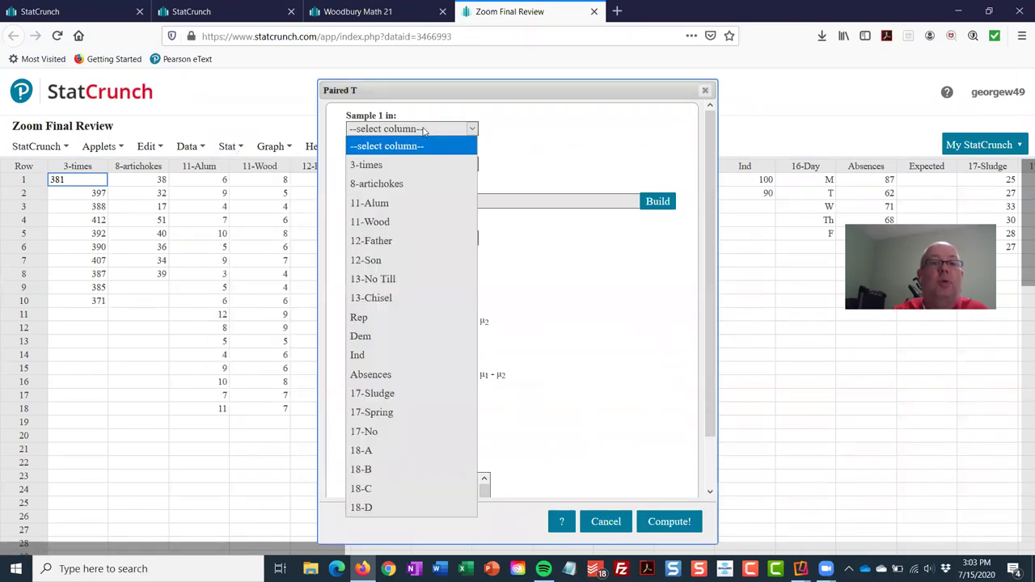
{"action": "left_click", "coordinate": [393, 205]}
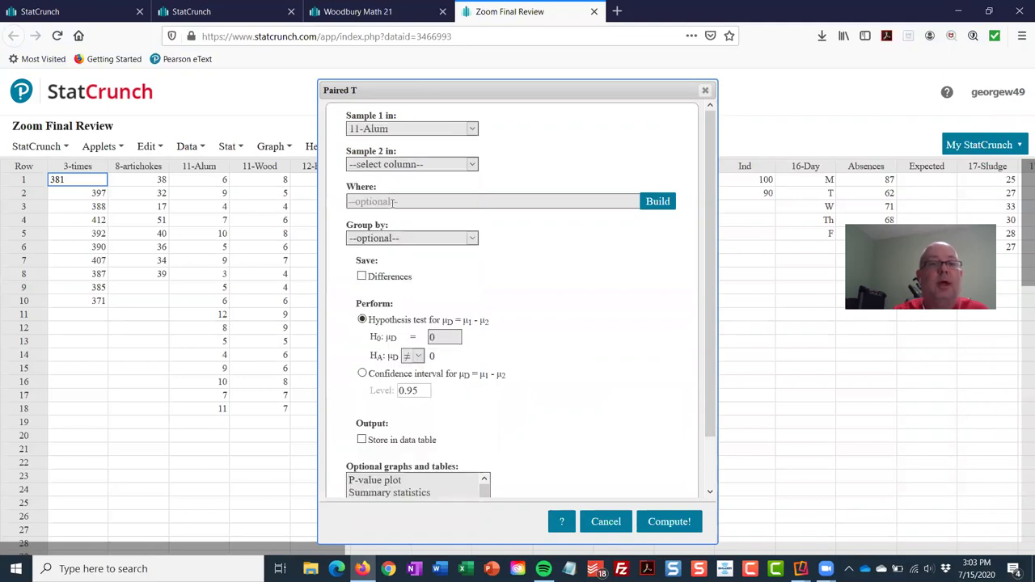
{"action": "left_click", "coordinate": [406, 164]}
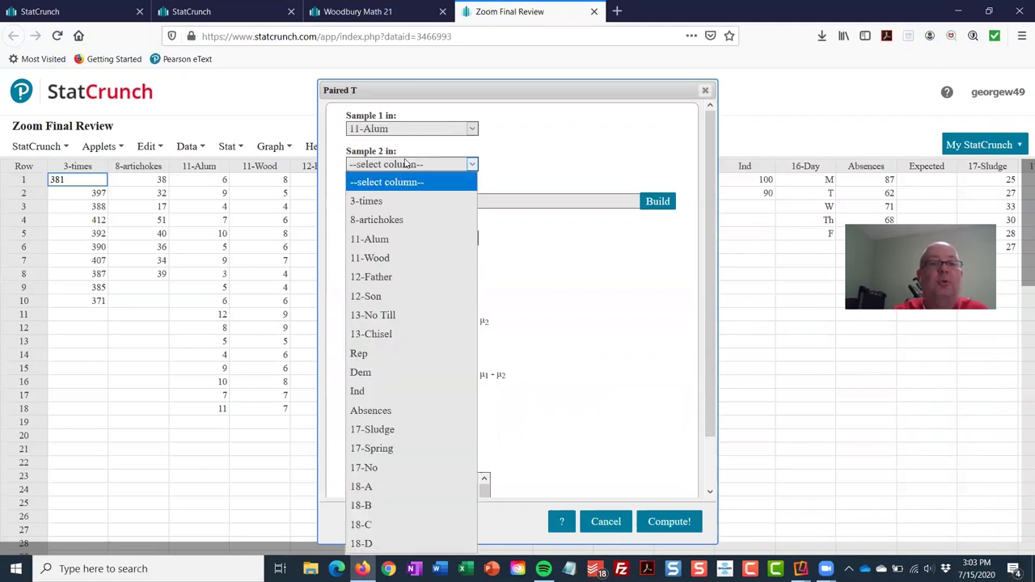
{"action": "left_click", "coordinate": [392, 258]}
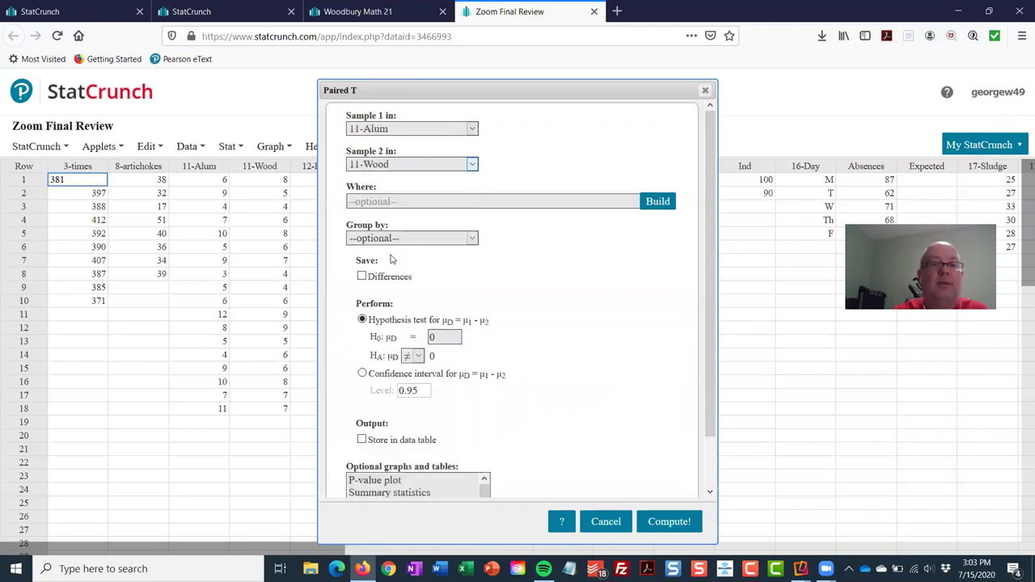
{"action": "left_click", "coordinate": [412, 358]}
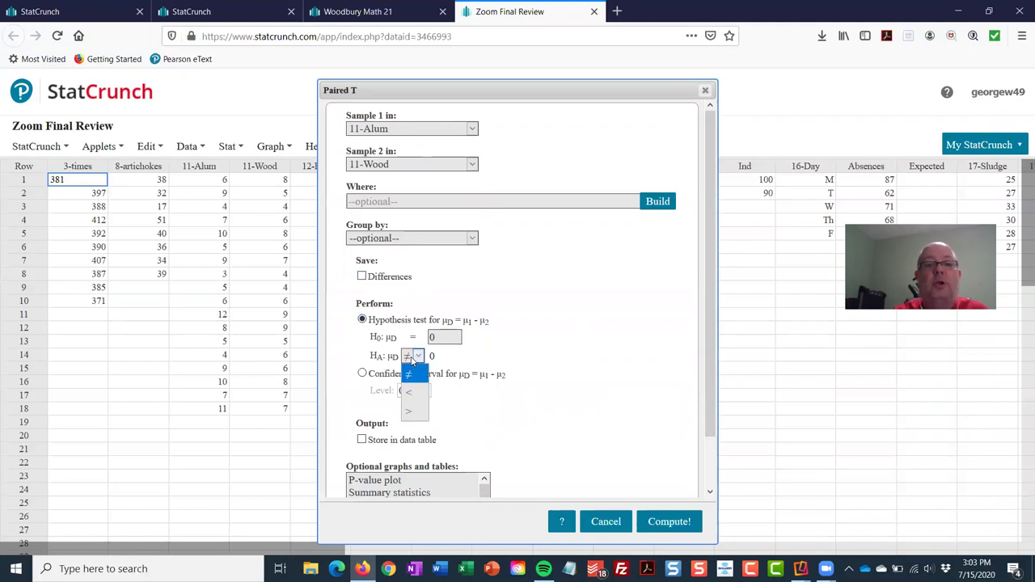
{"action": "left_click", "coordinate": [411, 414]}
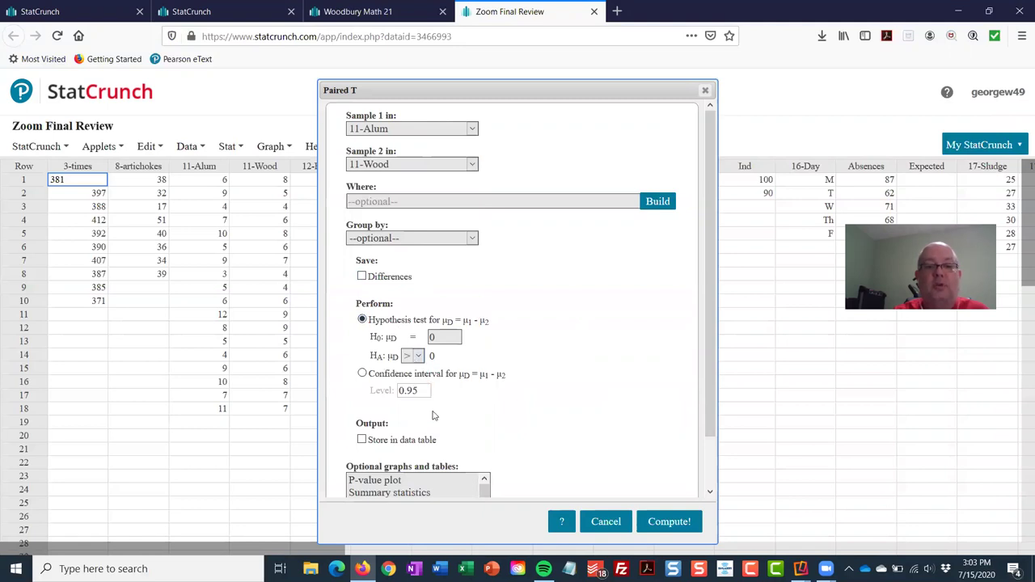
{"action": "left_click_drag", "start_coordinate": [708, 403], "coordinate": [709, 459]}
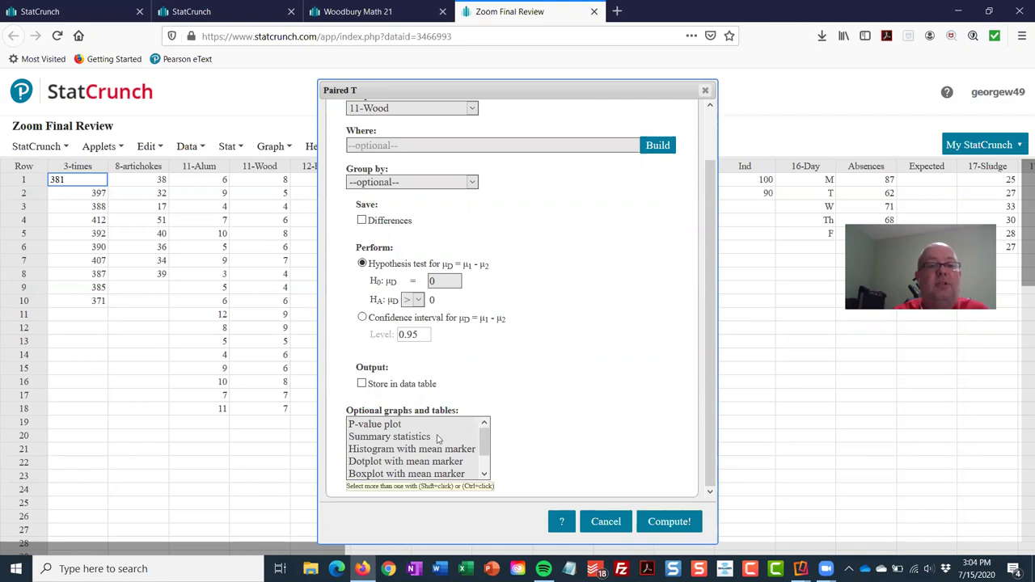
Step: Add a boxplot with mean marker and a Shapiro-Wilk normality test to the output
{"action": "left_click", "coordinate": [421, 474]}
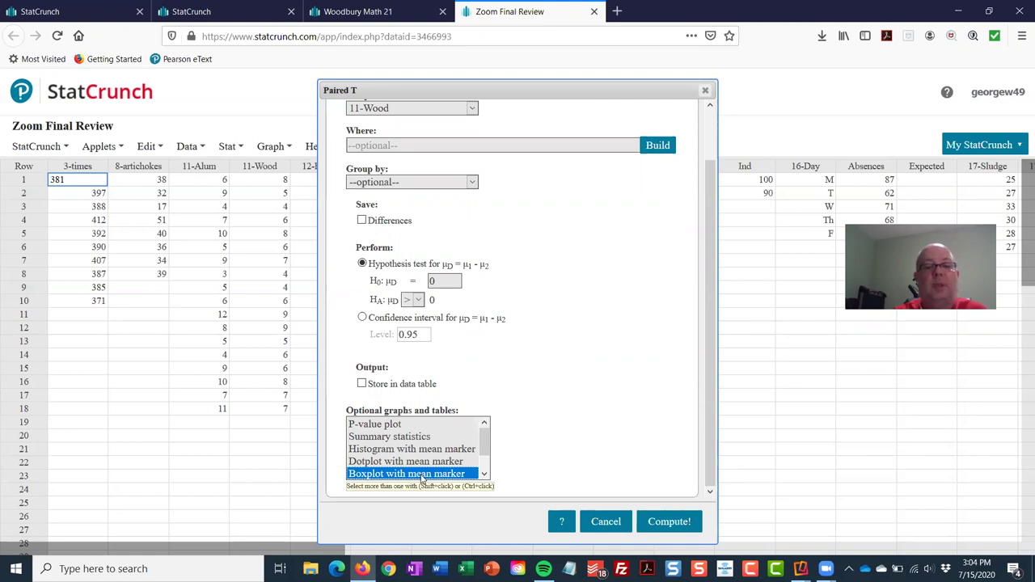
{"action": "left_click_drag", "start_coordinate": [485, 446], "coordinate": [486, 472]}
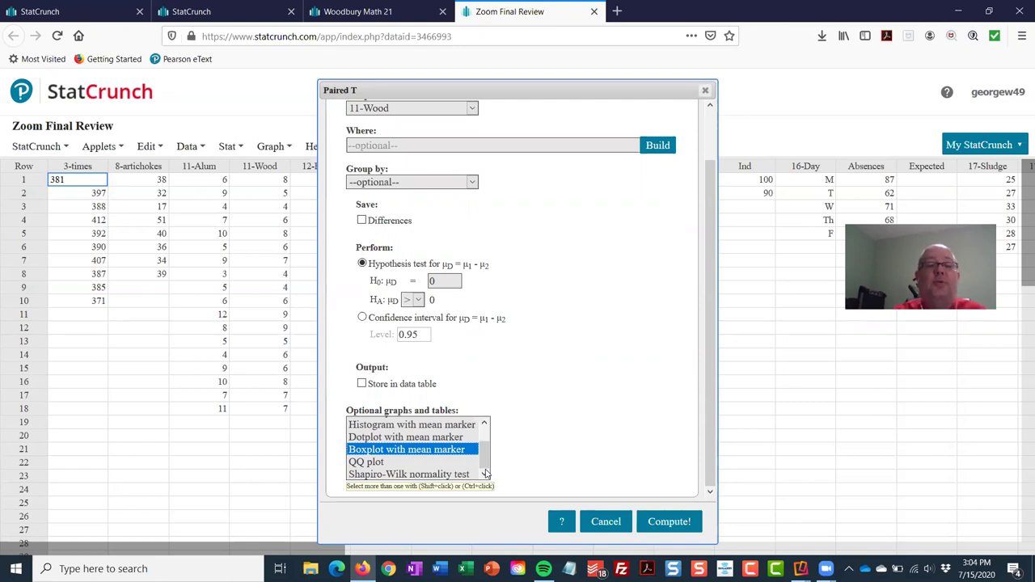
{"action": "left_click", "coordinate": [396, 475], "text": "ctrl"}
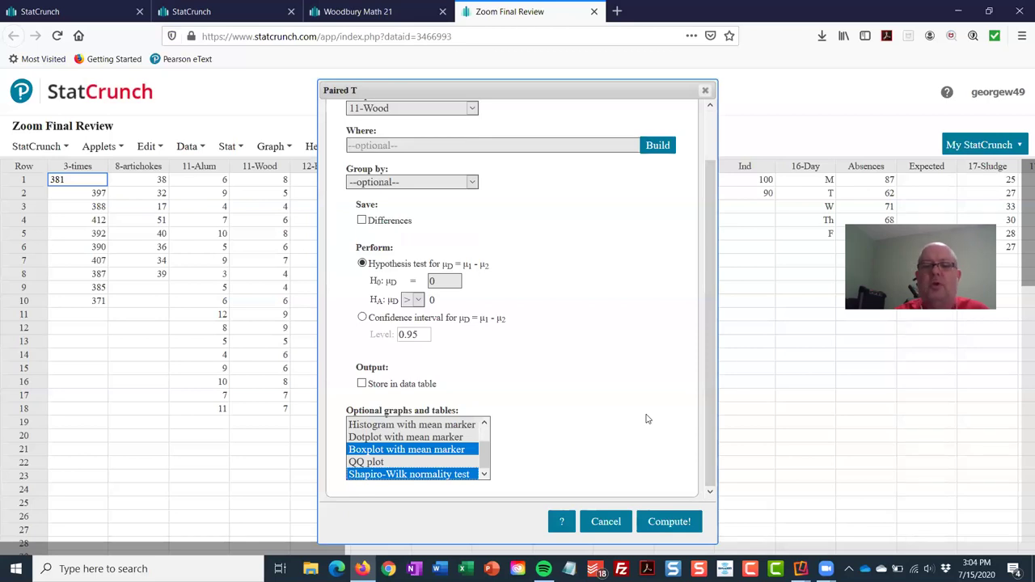
Step: Compute the paired t test (t = 1.8439, P = 0.0413) and check the differences boxplot
{"action": "left_click", "coordinate": [667, 521]}
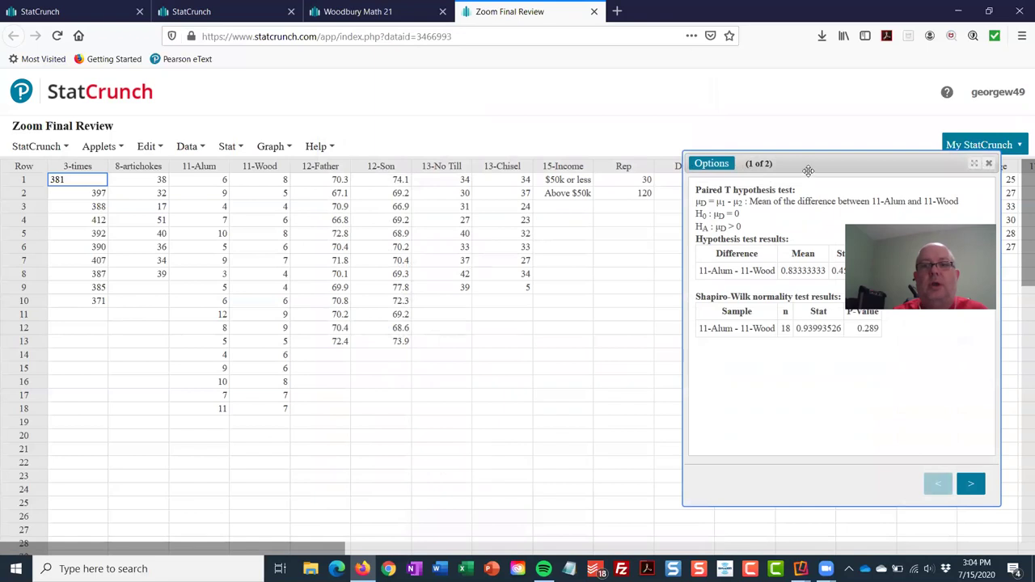
{"action": "left_click_drag", "start_coordinate": [807, 171], "coordinate": [373, 133]}
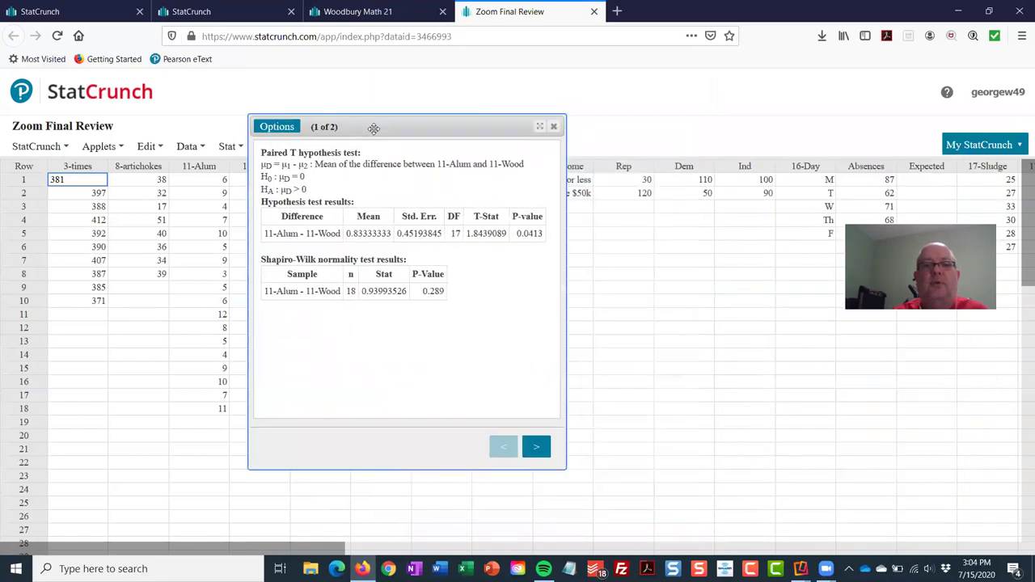
{"action": "left_click", "coordinate": [536, 450]}
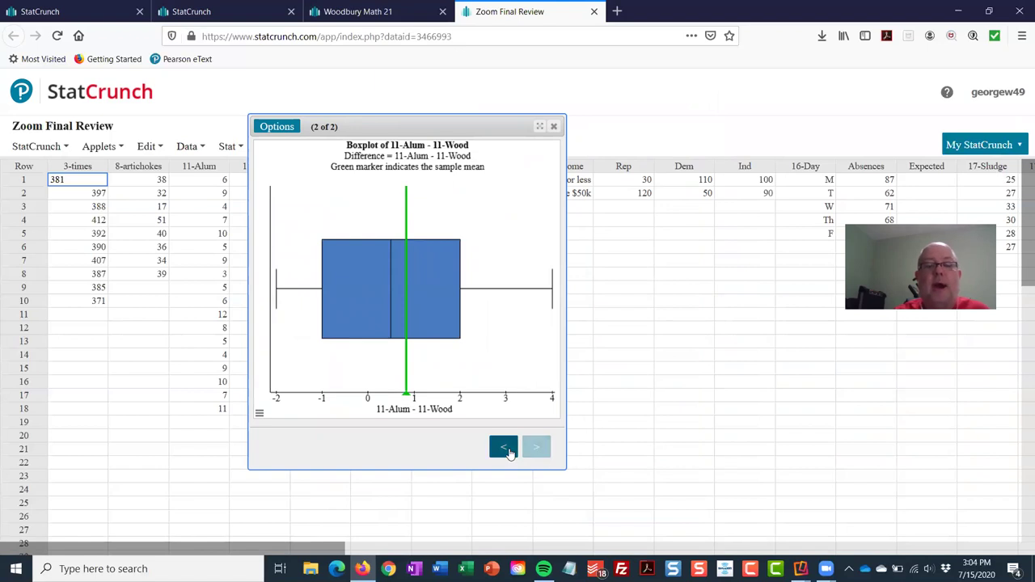
{"action": "left_click", "coordinate": [506, 450]}
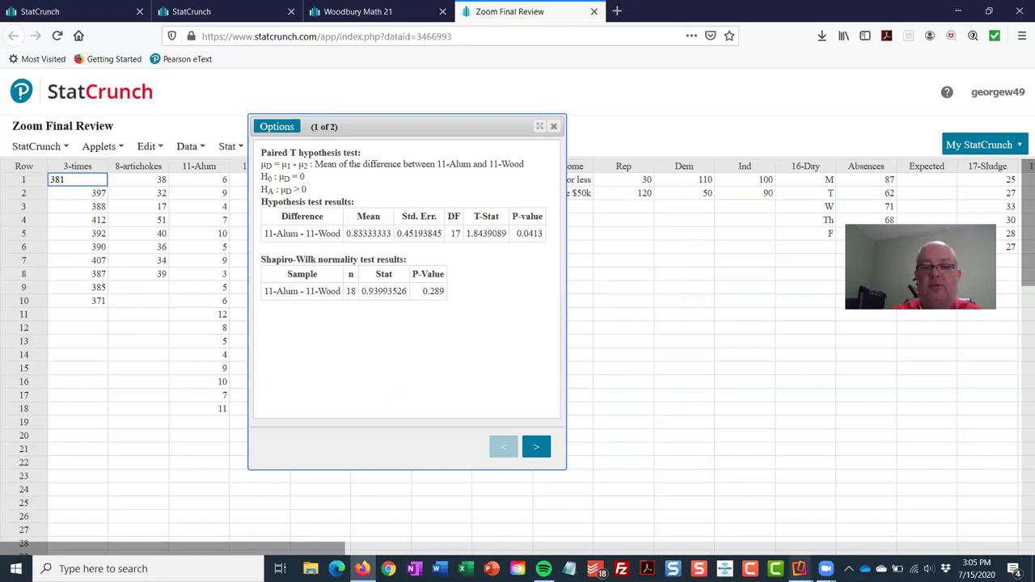
Step: Bring the mirrored iPad worksheet back to the front
{"action": "mouse_move", "coordinate": [799, 569]}
{"action": "left_click", "coordinate": [830, 536]}
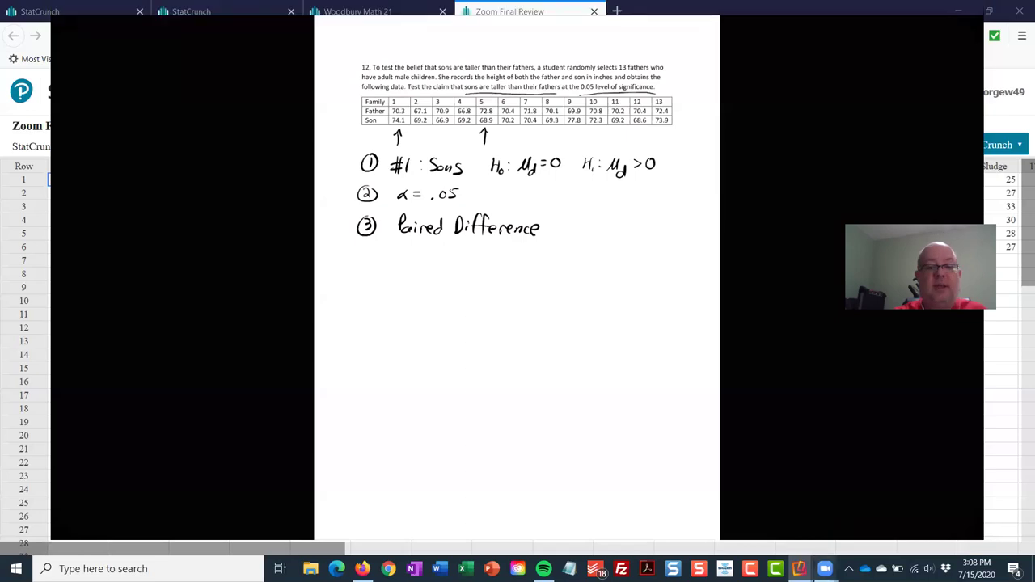
Step: Close the earlier paired t results and start a new Paired T test
{"action": "mouse_move", "coordinate": [363, 569]}
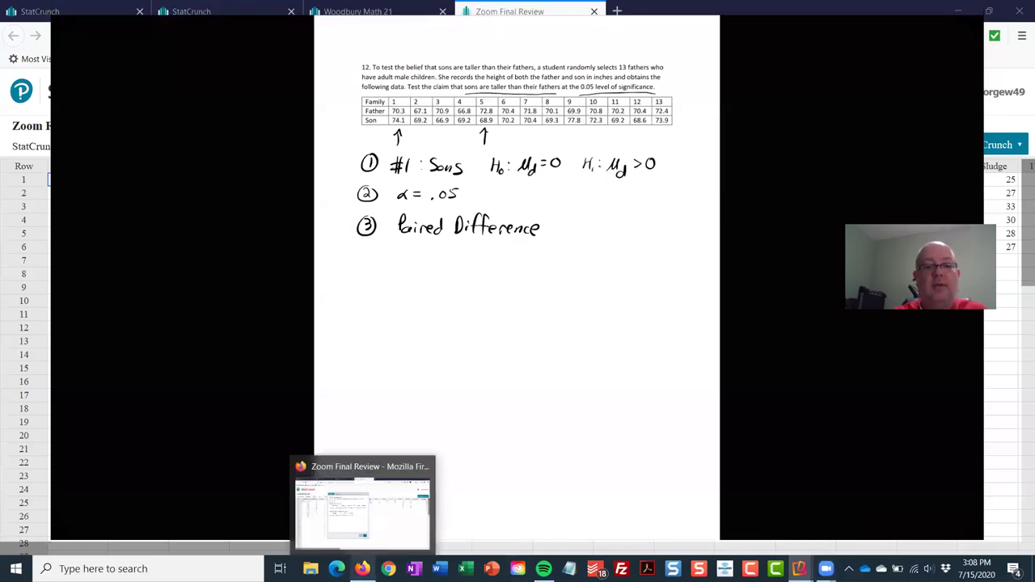
{"action": "left_click", "coordinate": [384, 523]}
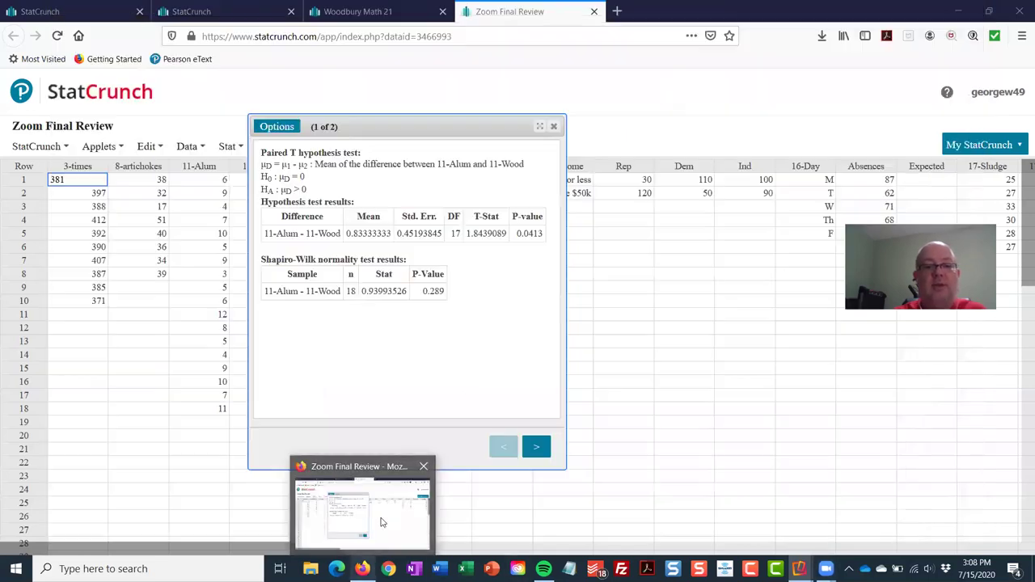
{"action": "left_click", "coordinate": [553, 127]}
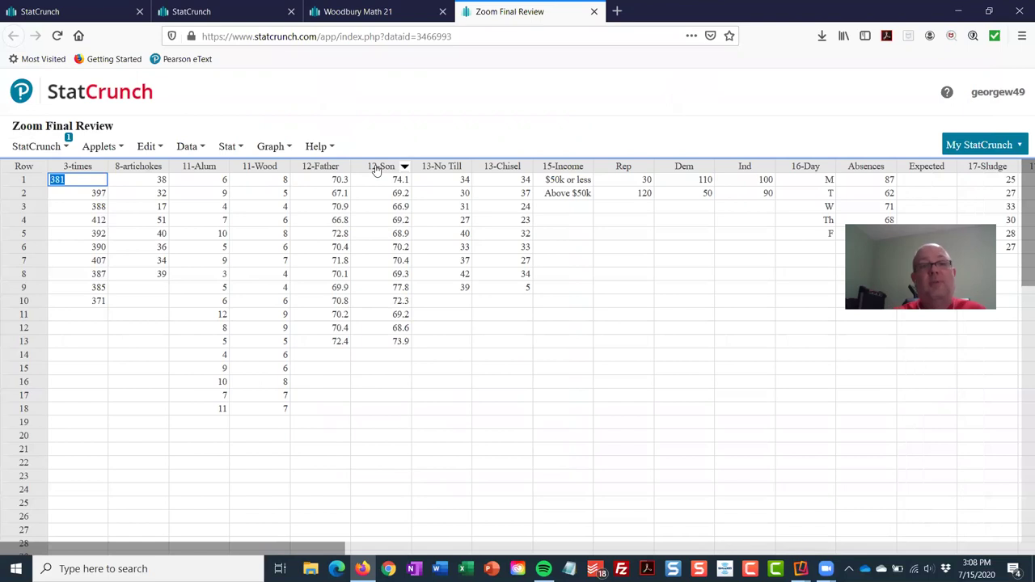
{"action": "left_click", "coordinate": [238, 148]}
{"action": "mouse_move", "coordinate": [255, 237]}
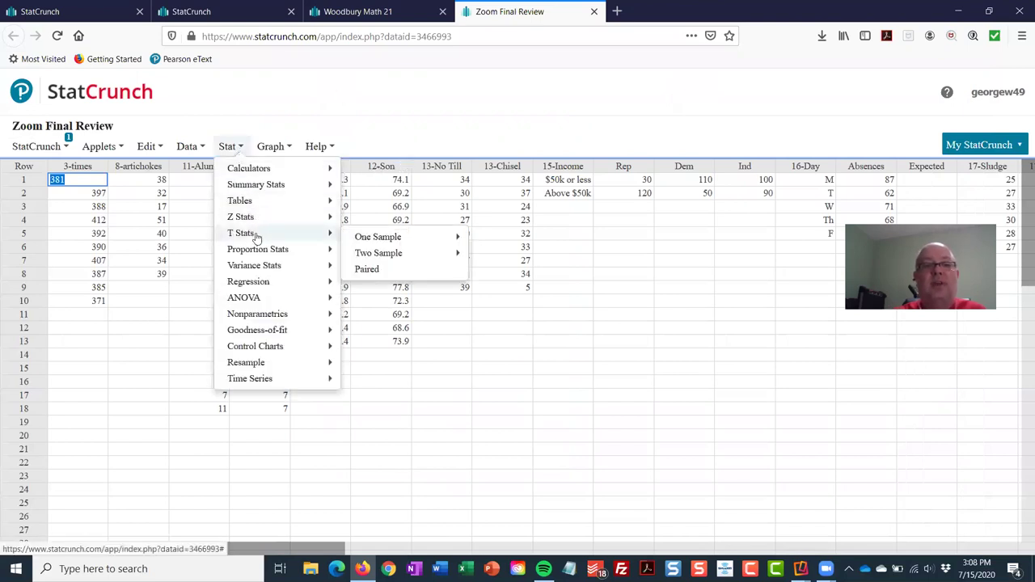
{"action": "mouse_move", "coordinate": [387, 243]}
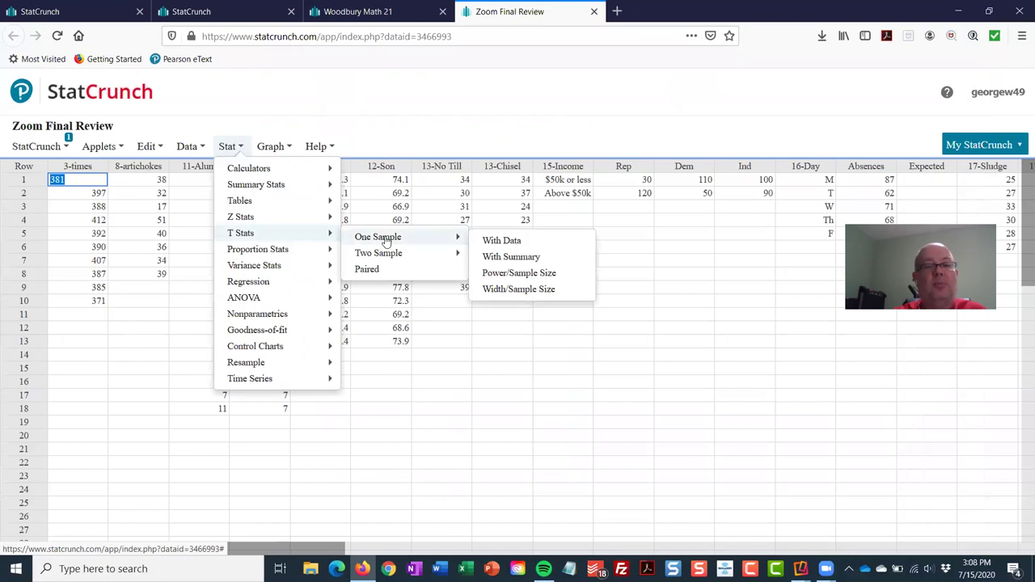
{"action": "left_click", "coordinate": [385, 275]}
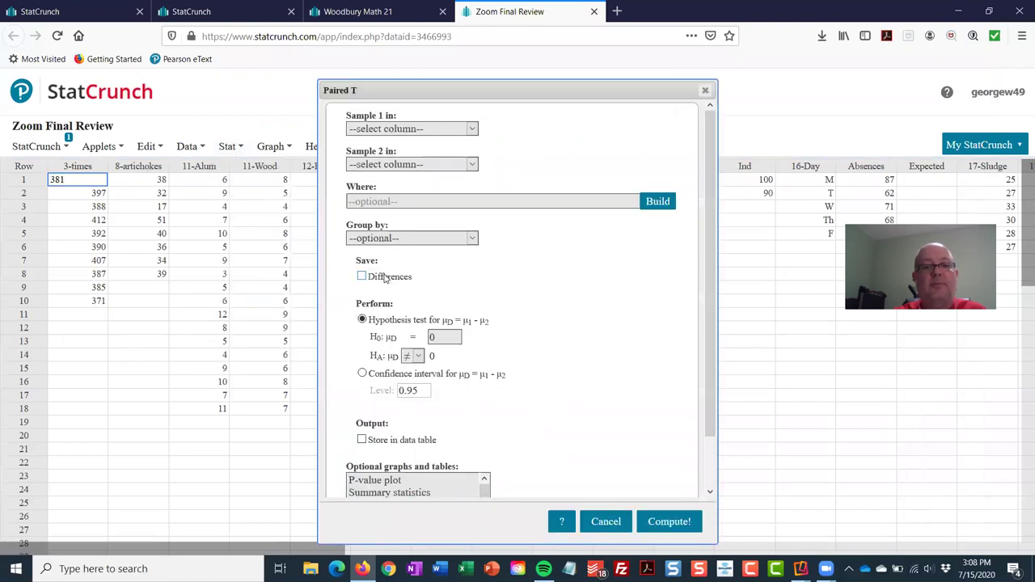
Step: Use 12-Son and 12-Father as samples with HA: μD > 0, plus boxplot and Shapiro-Wilk
{"action": "left_click", "coordinate": [431, 129]}
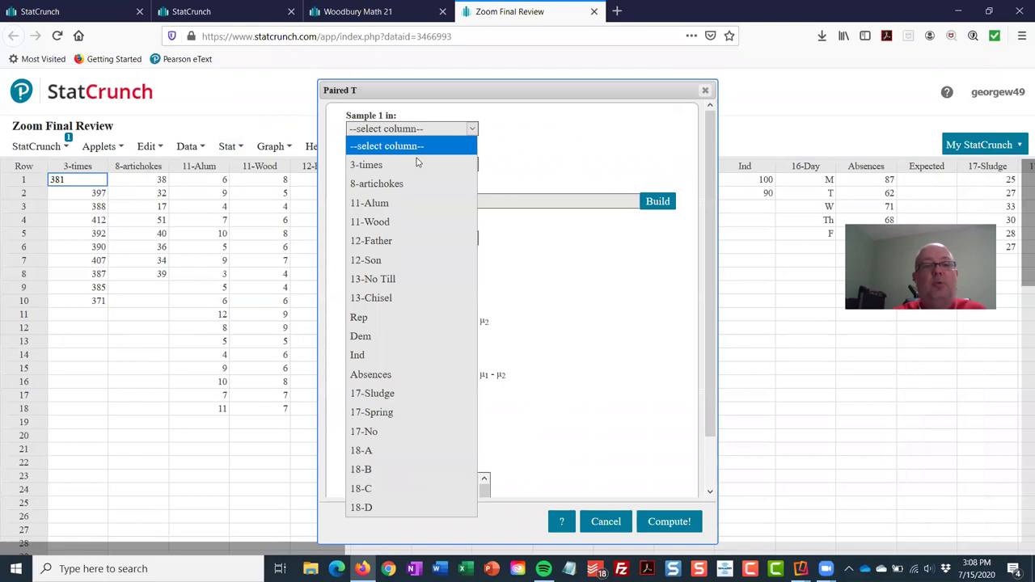
{"action": "left_click", "coordinate": [393, 263]}
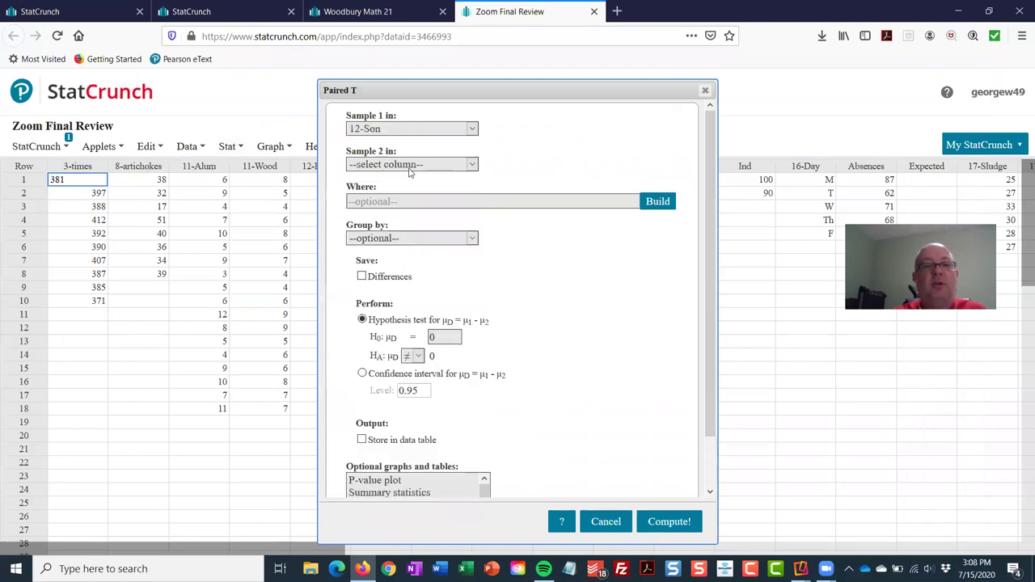
{"action": "left_click", "coordinate": [411, 166]}
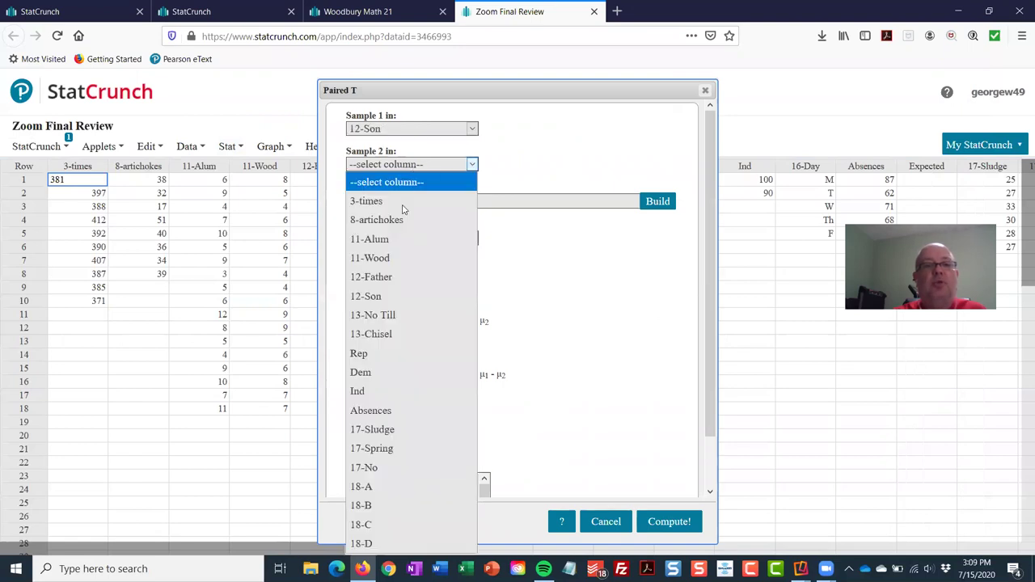
{"action": "left_click", "coordinate": [395, 277]}
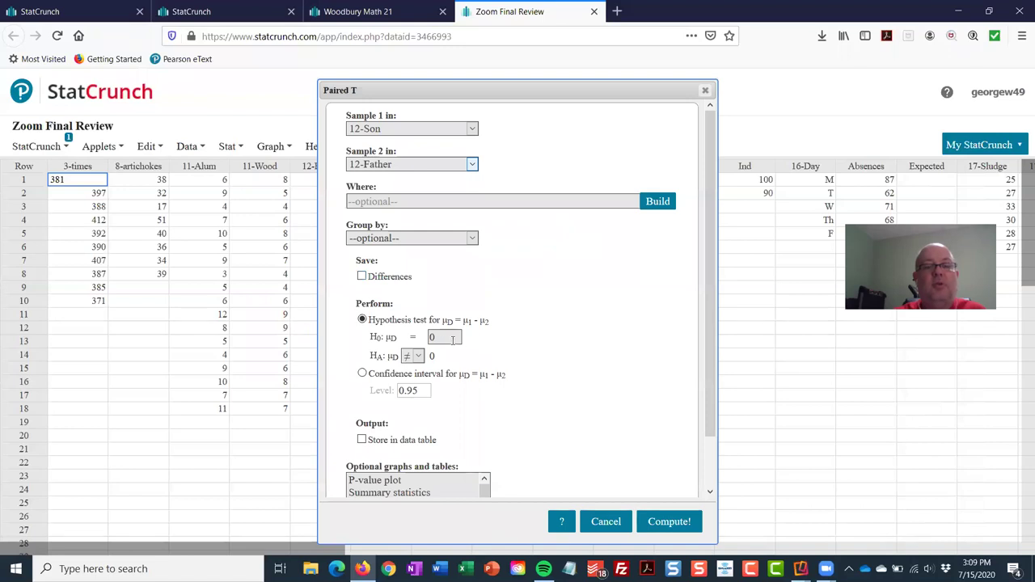
{"action": "left_click", "coordinate": [416, 356]}
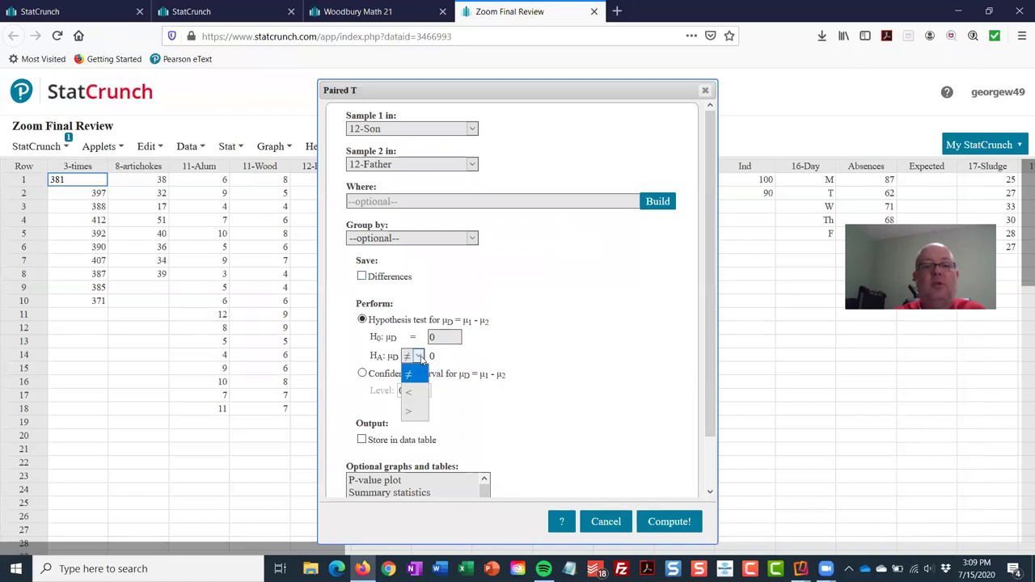
{"action": "left_click", "coordinate": [414, 418]}
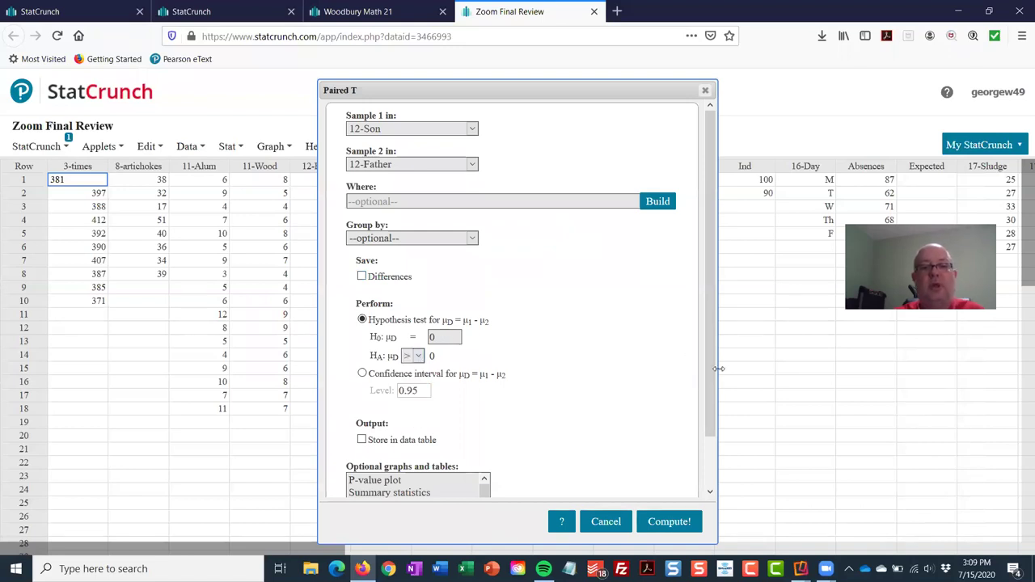
{"action": "left_click_drag", "start_coordinate": [708, 386], "coordinate": [704, 496]}
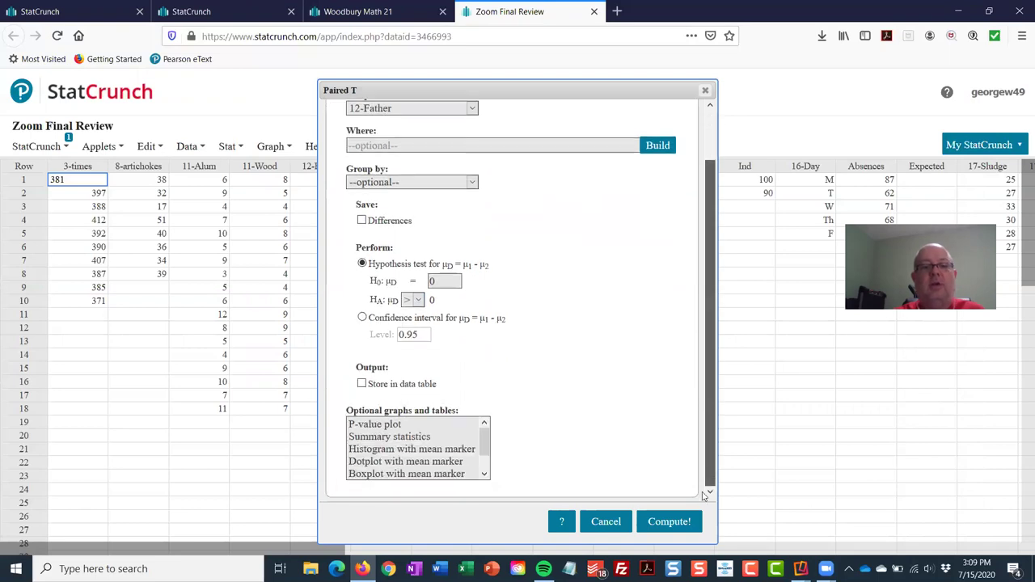
{"action": "left_click", "coordinate": [483, 475]}
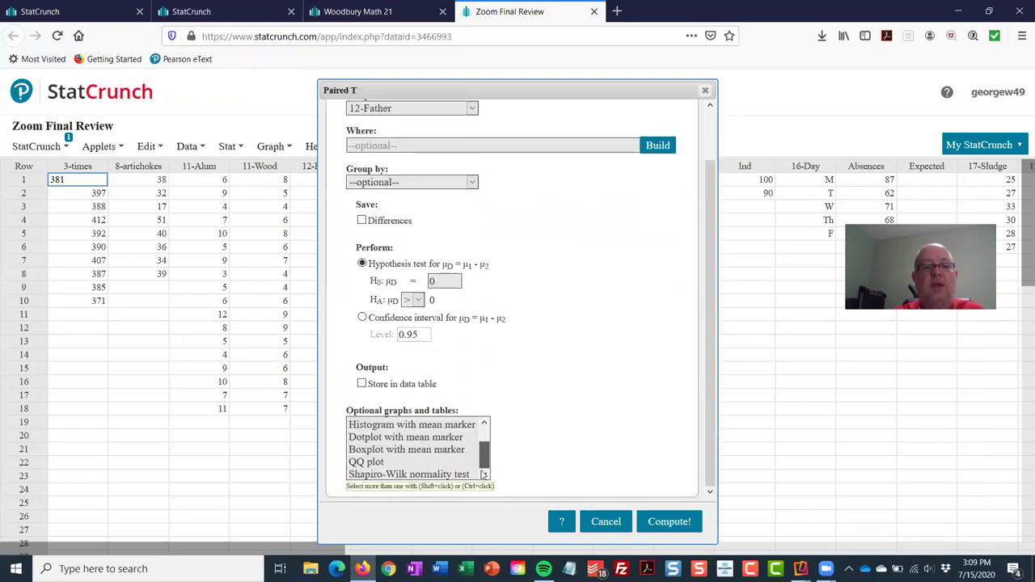
{"action": "left_click", "coordinate": [436, 451]}
{"action": "left_click", "coordinate": [437, 474], "text": "ctrl"}
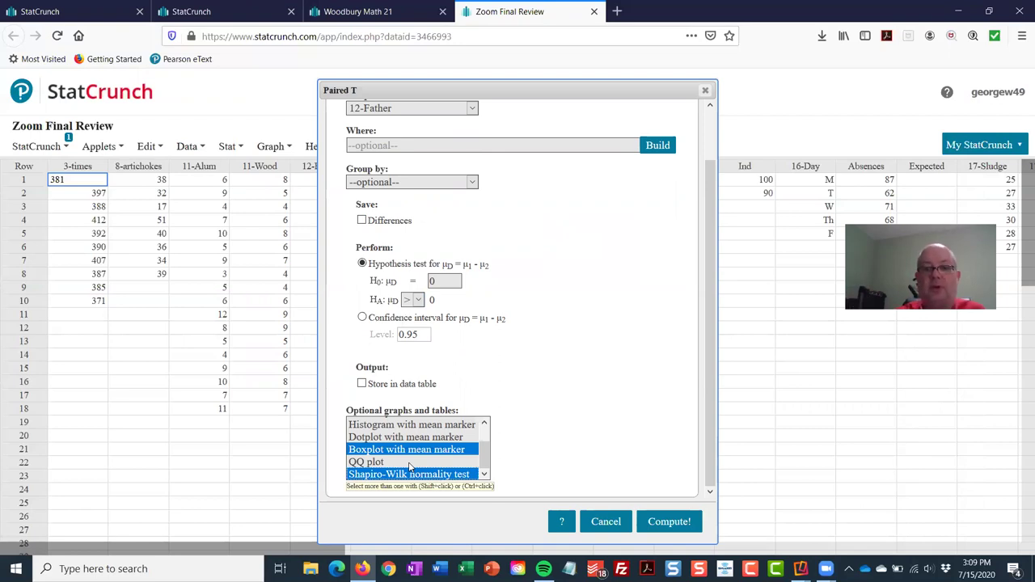
Step: Compute the test, inspect the boxplot's 7.9 outlier in row 9, then close the results
{"action": "left_click", "coordinate": [670, 524]}
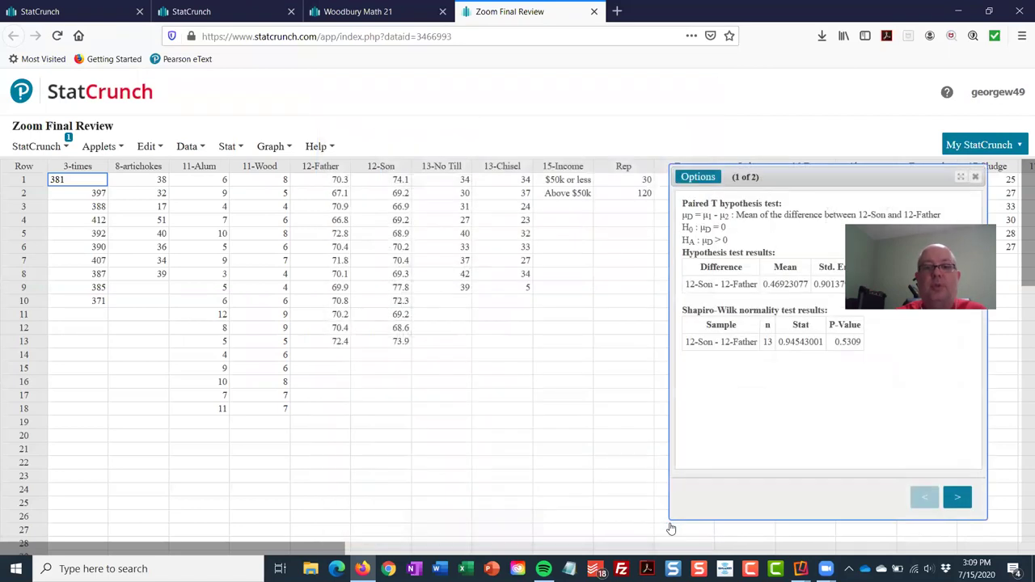
{"action": "left_click_drag", "start_coordinate": [800, 183], "coordinate": [291, 180]}
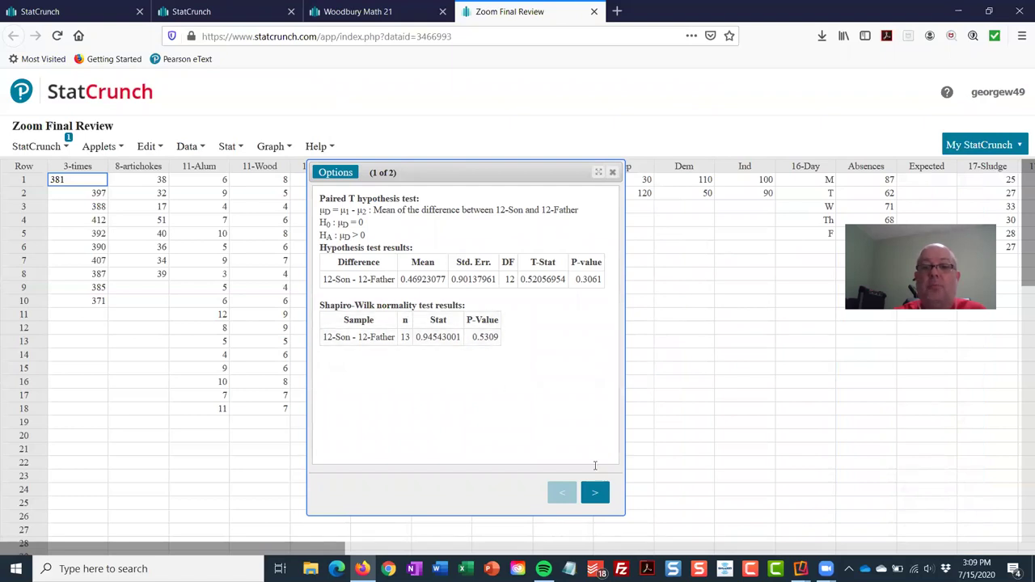
{"action": "left_click", "coordinate": [596, 494]}
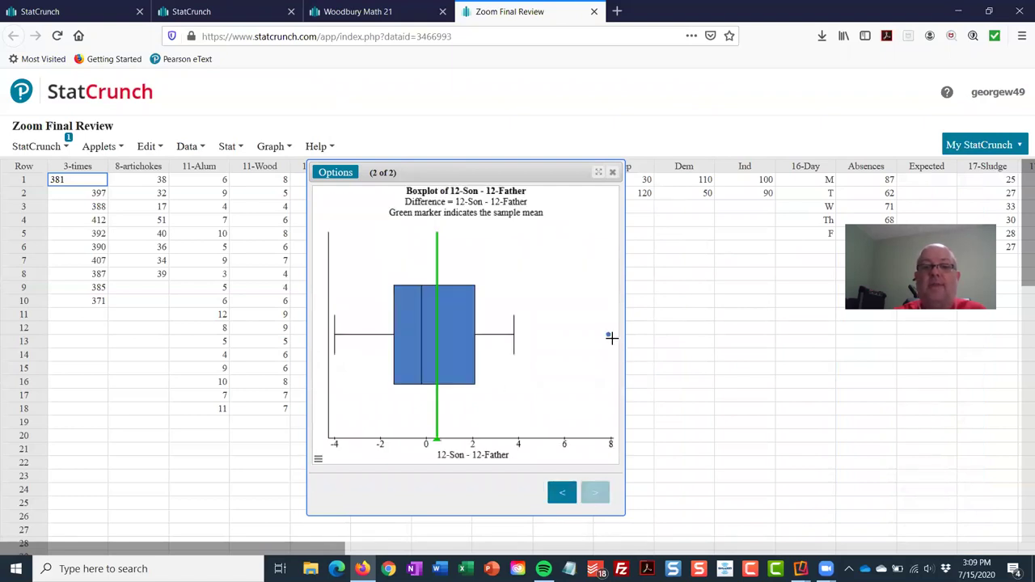
{"action": "mouse_move", "coordinate": [608, 334]}
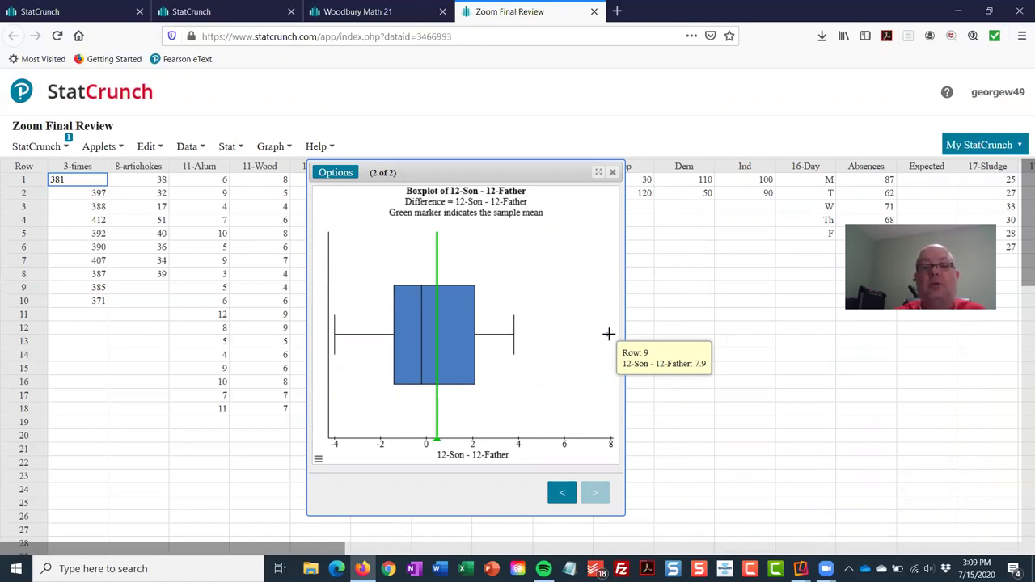
{"action": "left_click", "coordinate": [612, 173]}
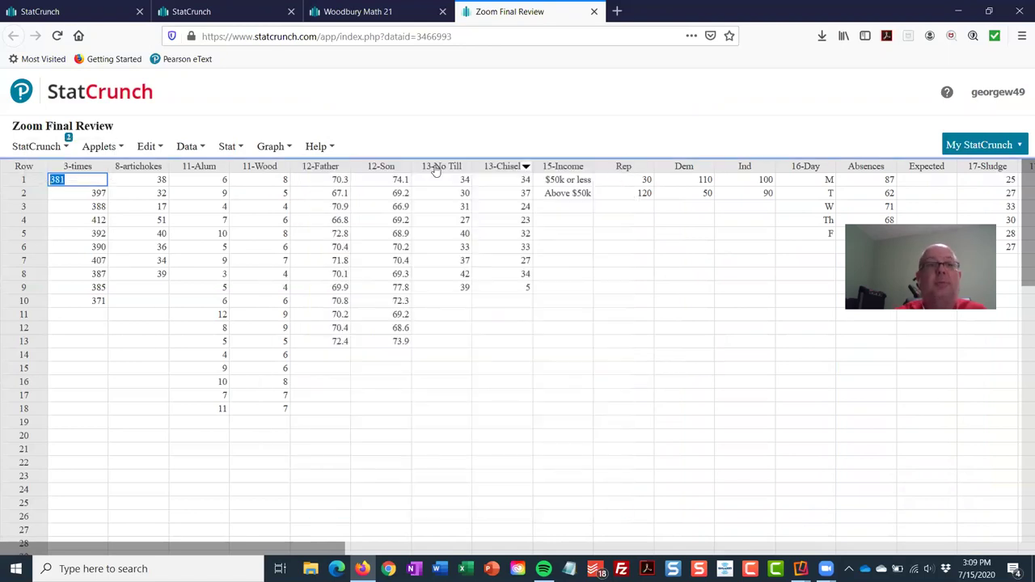
Step: Start a paired Wilcoxon signed-rank test from Stat > Nonparametrics
{"action": "left_click", "coordinate": [230, 150]}
{"action": "left_click", "coordinate": [232, 151]}
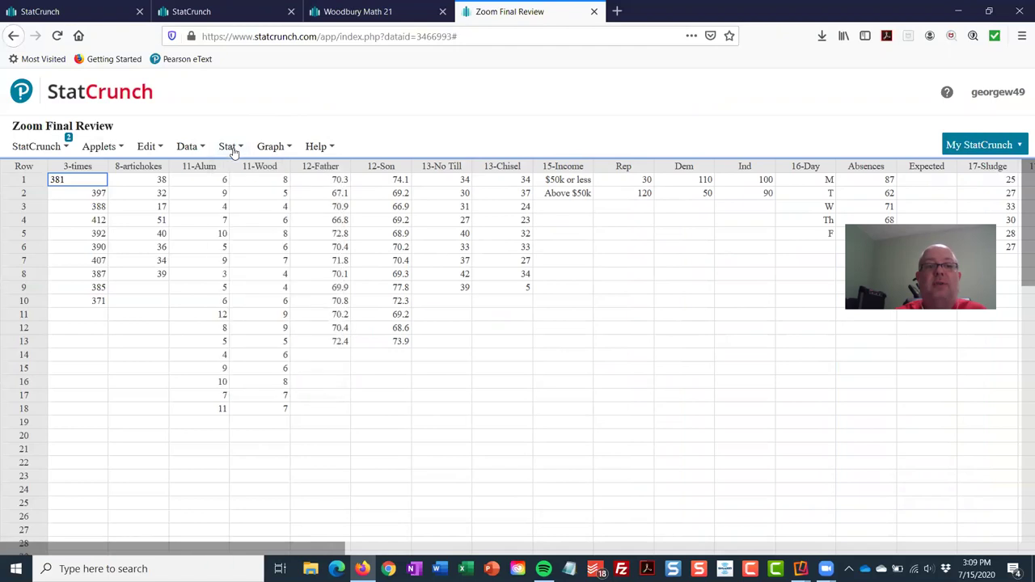
{"action": "left_click", "coordinate": [232, 151]}
{"action": "mouse_move", "coordinate": [304, 318]}
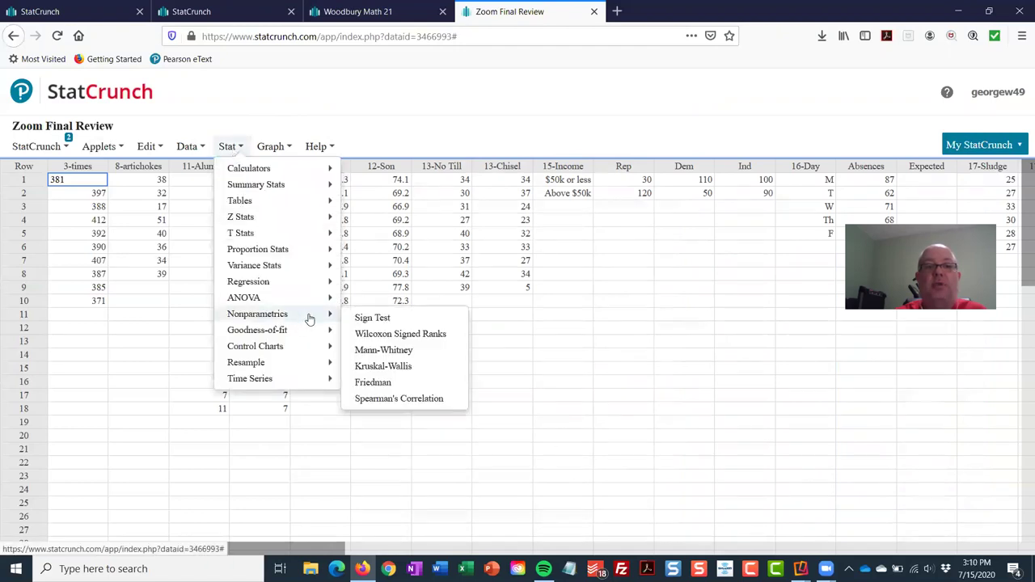
{"action": "left_click", "coordinate": [434, 336]}
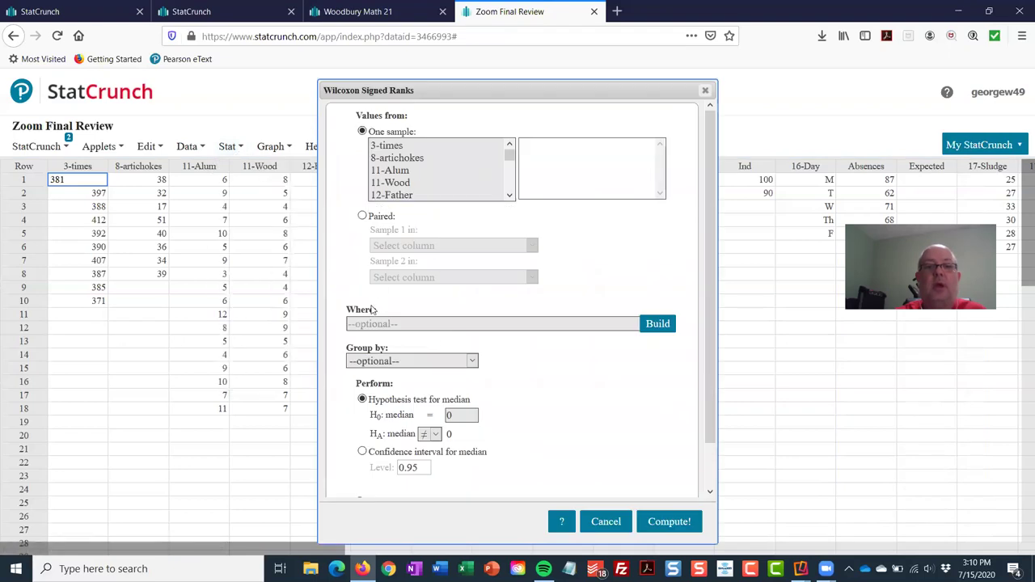
{"action": "left_click", "coordinate": [363, 215]}
Step: Compare 12-Son with 12-Father, HA median > 0, and compute (P-value 0.3633)
{"action": "left_click", "coordinate": [410, 249]}
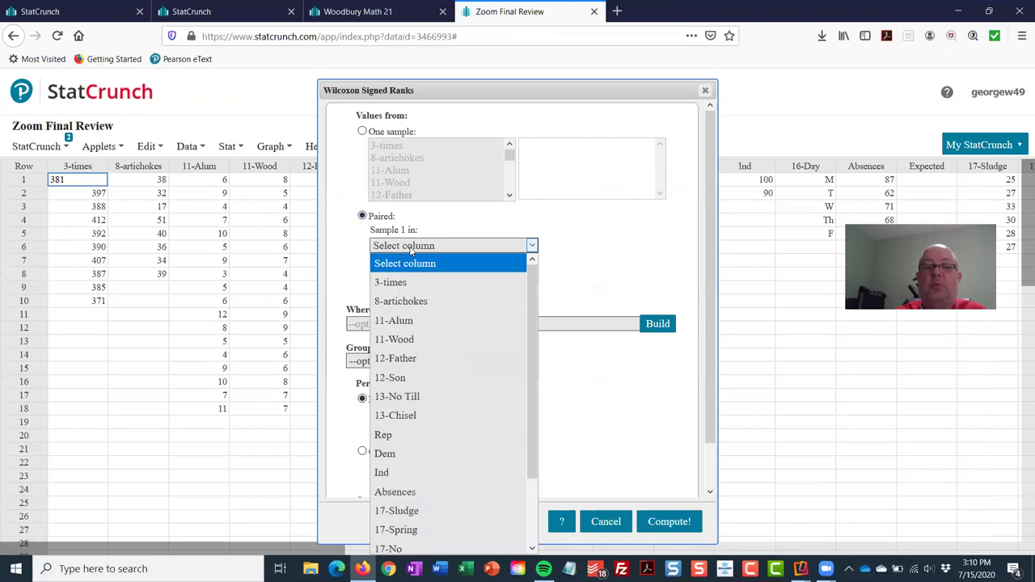
{"action": "left_click", "coordinate": [409, 380]}
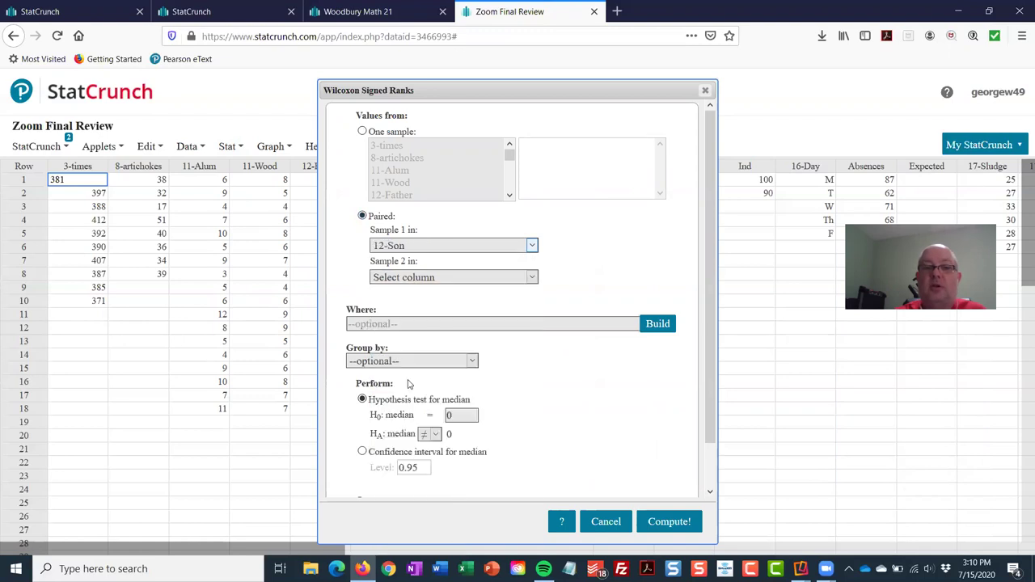
{"action": "left_click", "coordinate": [441, 278]}
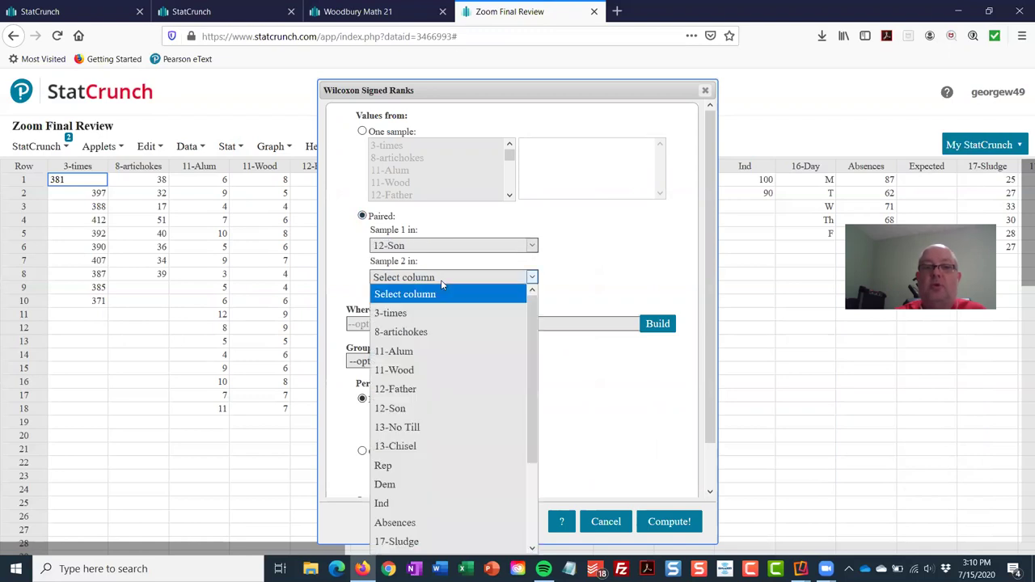
{"action": "left_click", "coordinate": [423, 389]}
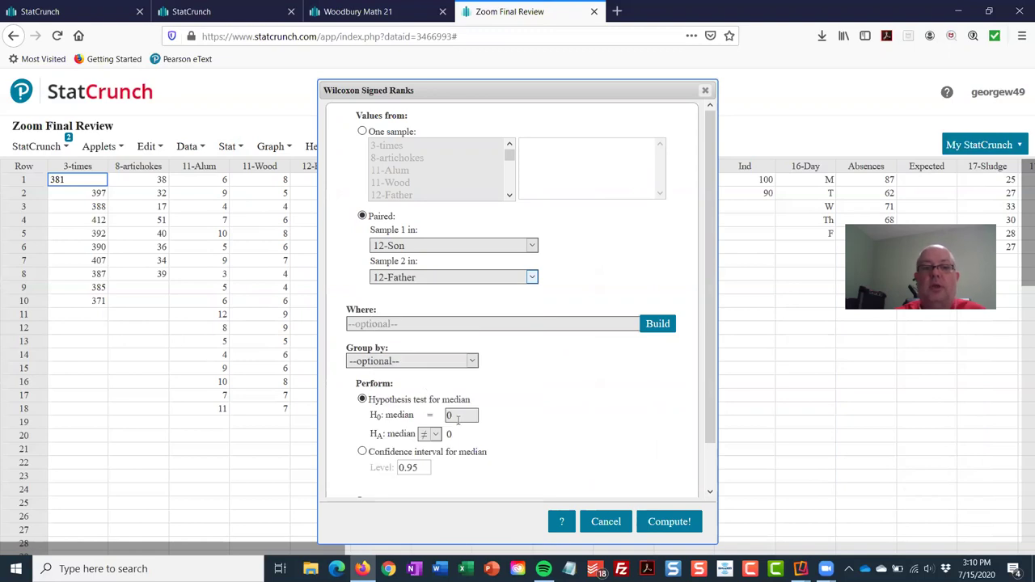
{"action": "left_click", "coordinate": [436, 436]}
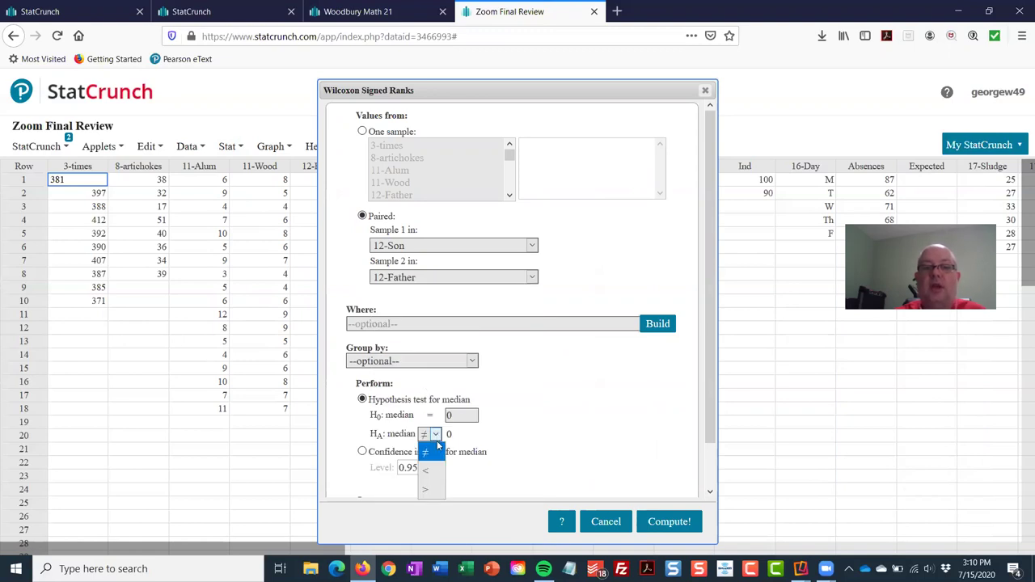
{"action": "left_click", "coordinate": [431, 491]}
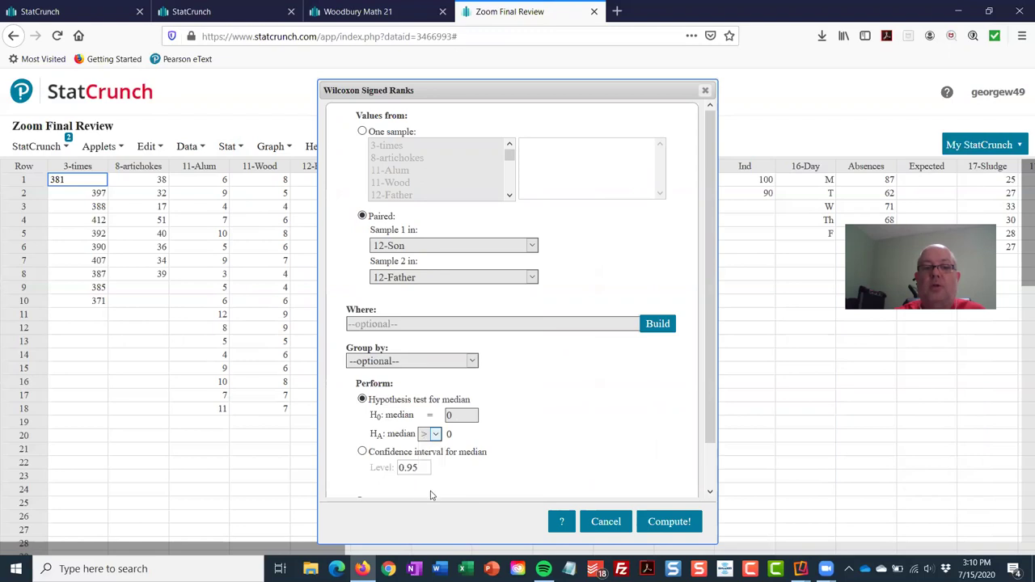
{"action": "left_click", "coordinate": [660, 524]}
{"action": "left_click_drag", "start_coordinate": [776, 189], "coordinate": [457, 185]}
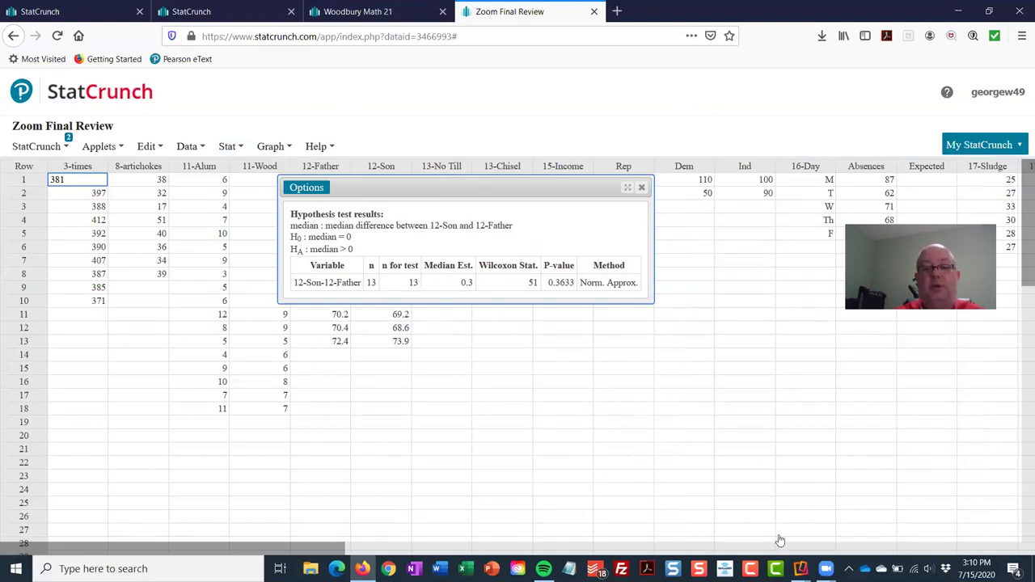
Step: Switch to the mirrored iPad worksheet in ApowerMirror
{"action": "mouse_move", "coordinate": [799, 568]}
{"action": "left_click", "coordinate": [862, 518]}
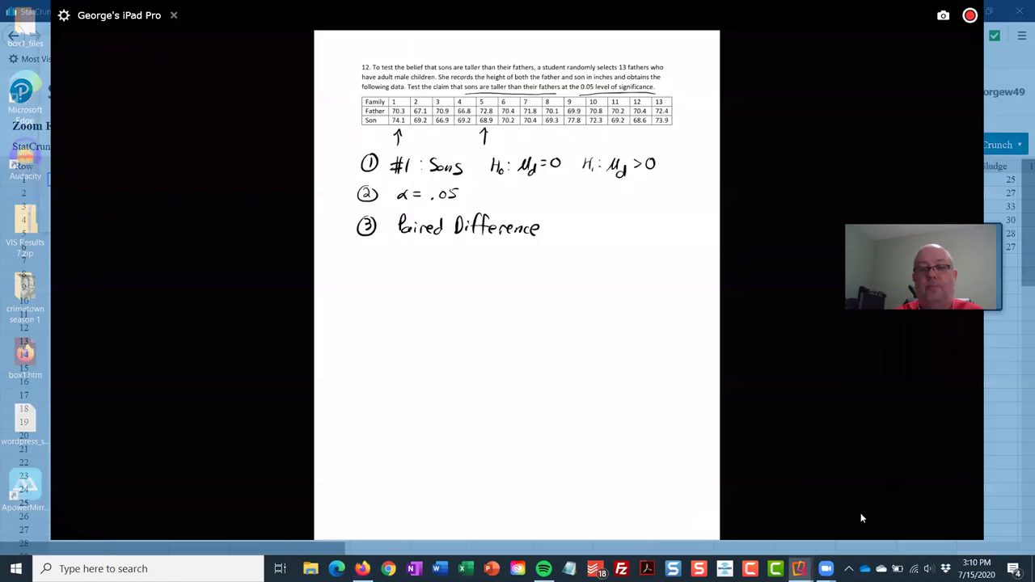